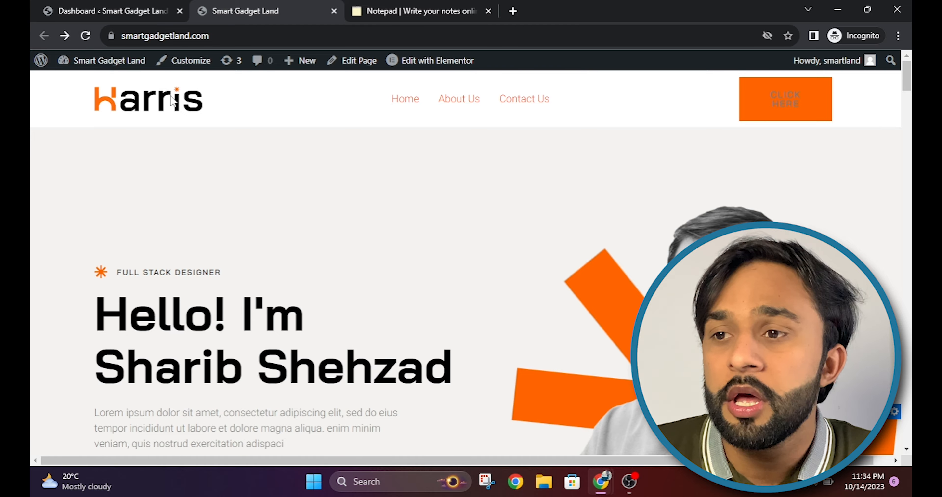
# Step: Go to the WordPress dashboard and open Plugins > Add New from the sidebar
pyautogui.moveTo(911, 85)
pyautogui.mouseDown()
pyautogui.moveTo(911, 435)
pyautogui.moveTo(911, 91)
pyautogui.mouseUp()
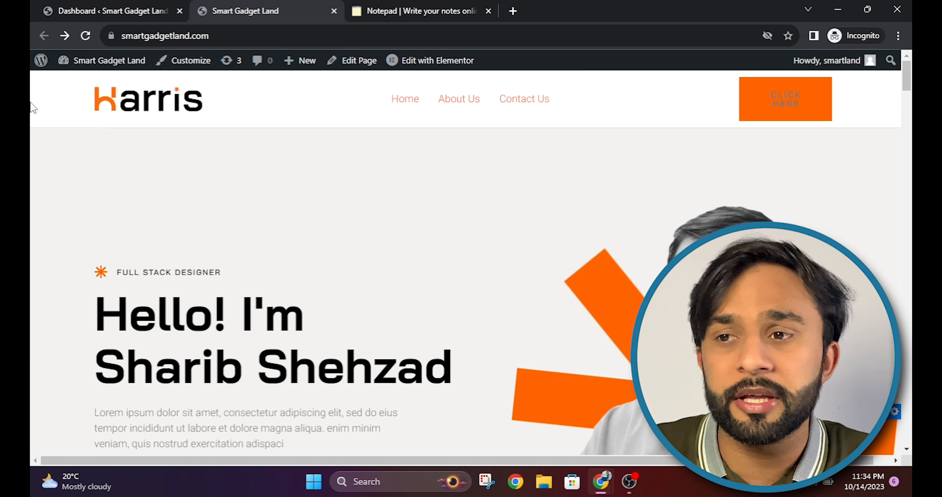
pyautogui.click(70, 8)
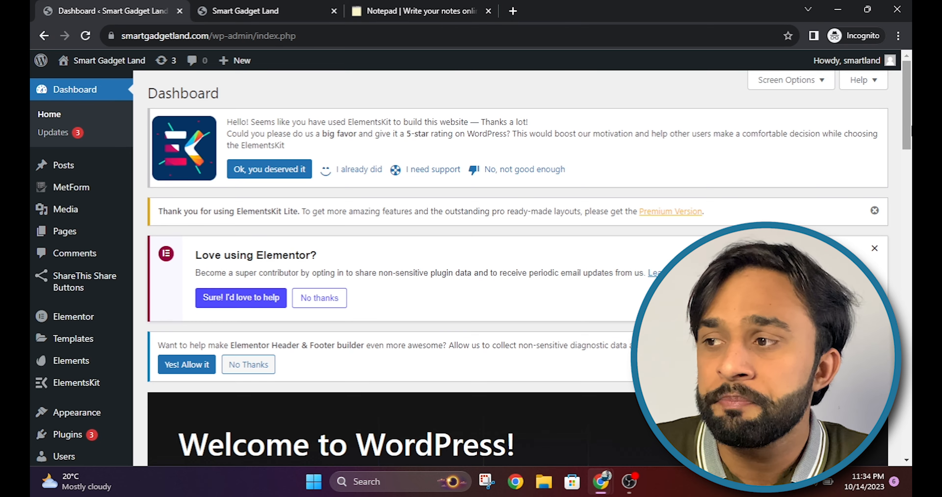
pyautogui.scroll(-5, 69, 329)
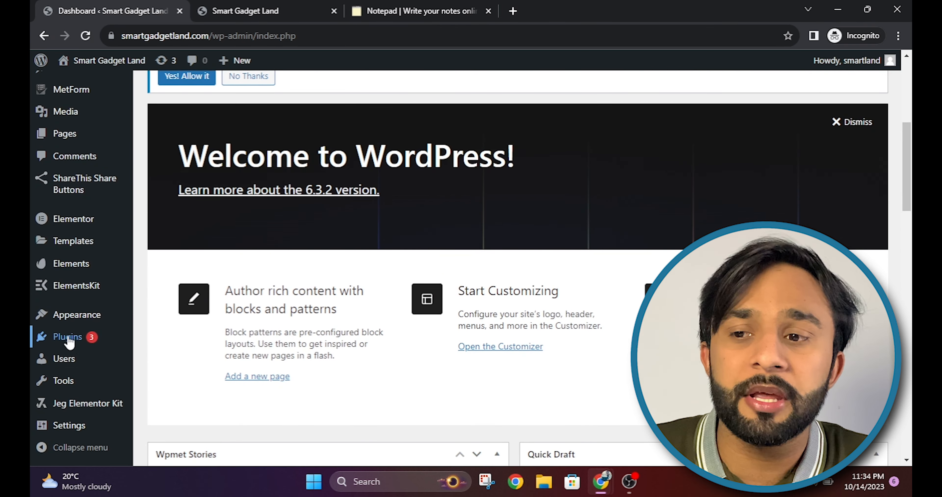
pyautogui.moveTo(70, 341)
pyautogui.click(159, 359)
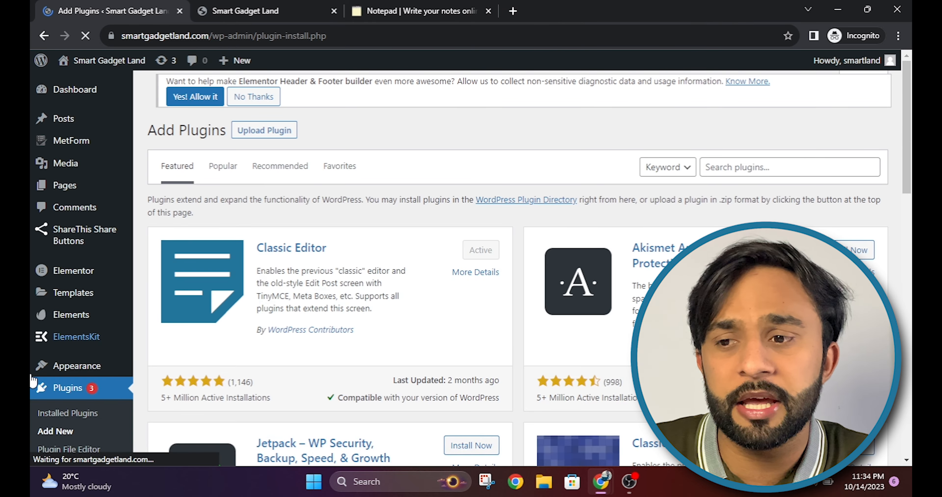
# Step: Browse the featured plugins such as Classic Editor and Jetpack, then reload Add Plugins
pyautogui.scroll(-3, 33, 380)
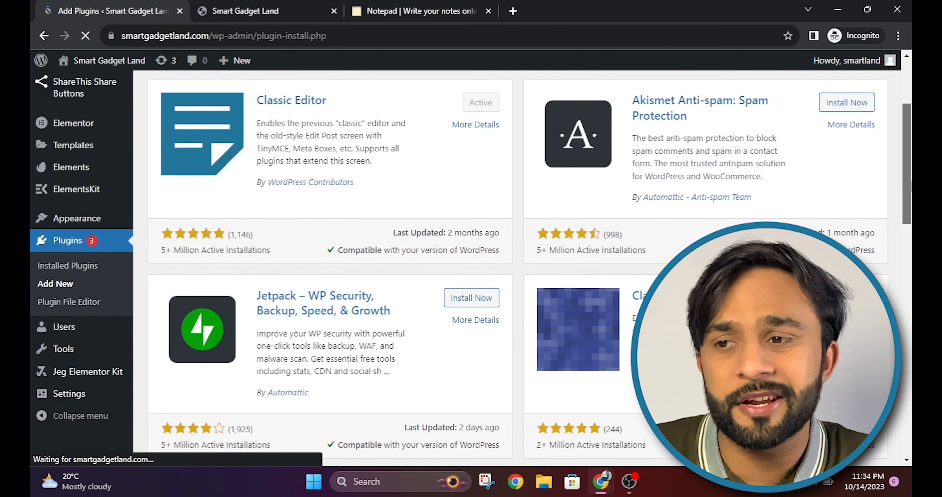
pyautogui.scroll(1, 512, 266)
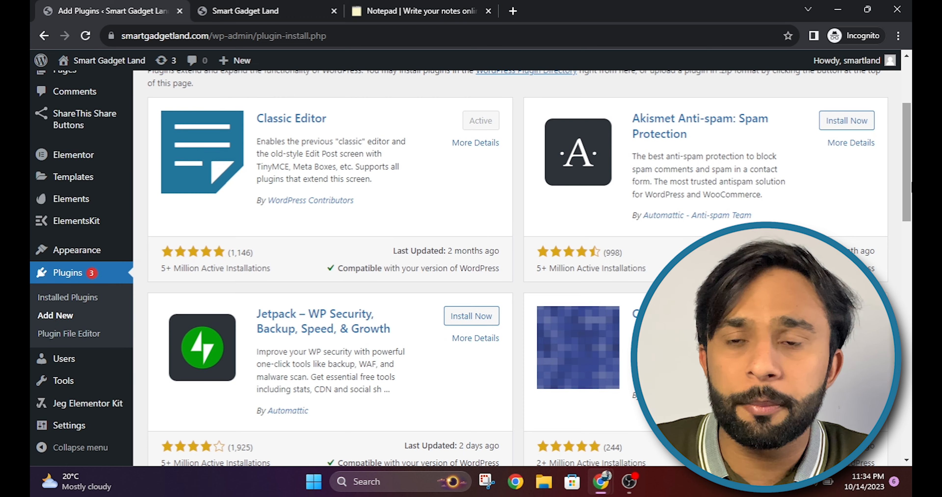
pyautogui.scroll(-1, 530, 269)
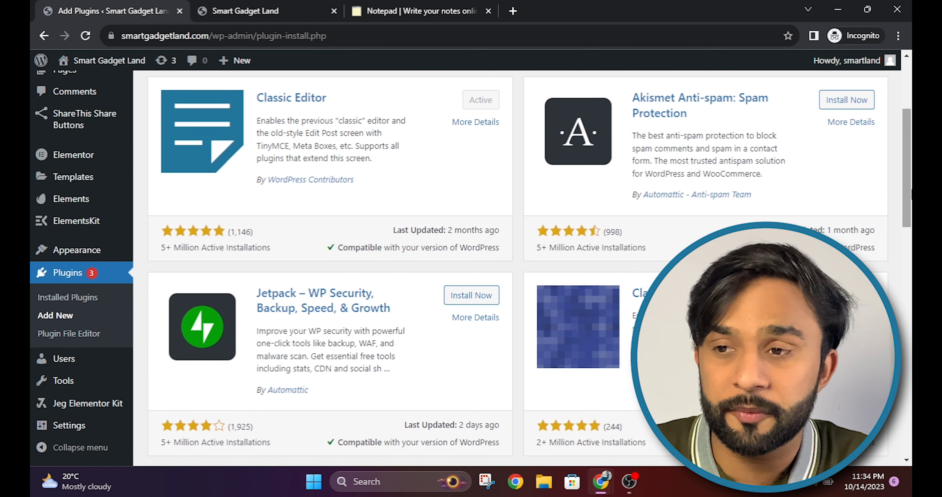
pyautogui.scroll(3, 512, 267)
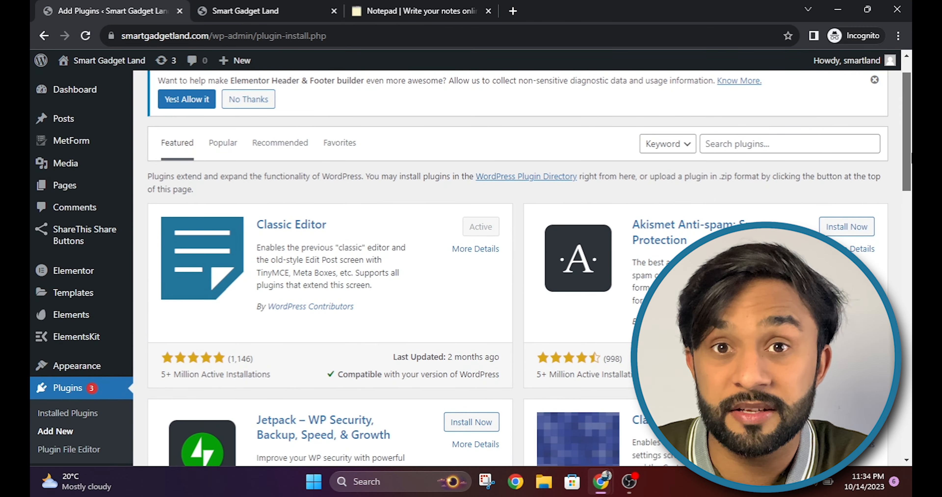
pyautogui.scroll(-4, 512, 266)
pyautogui.scroll(5, 512, 267)
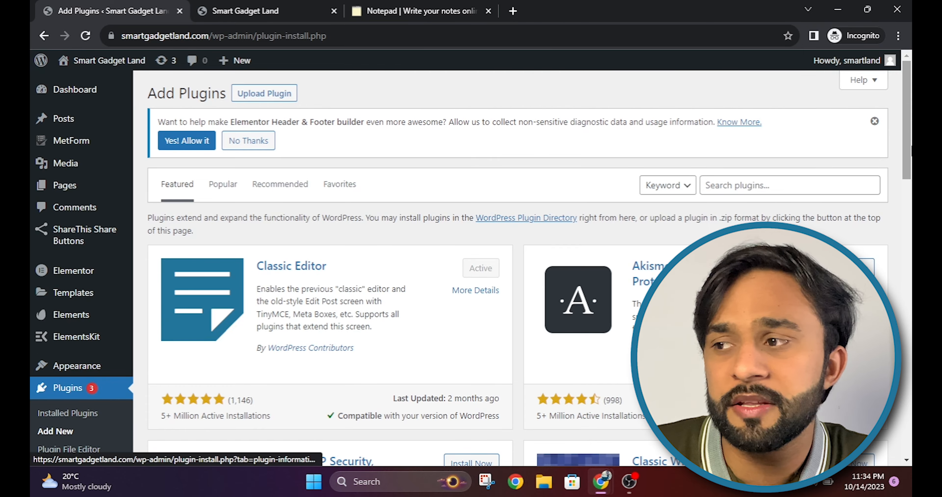
pyautogui.scroll(-5, 512, 267)
pyautogui.click(84, 316)
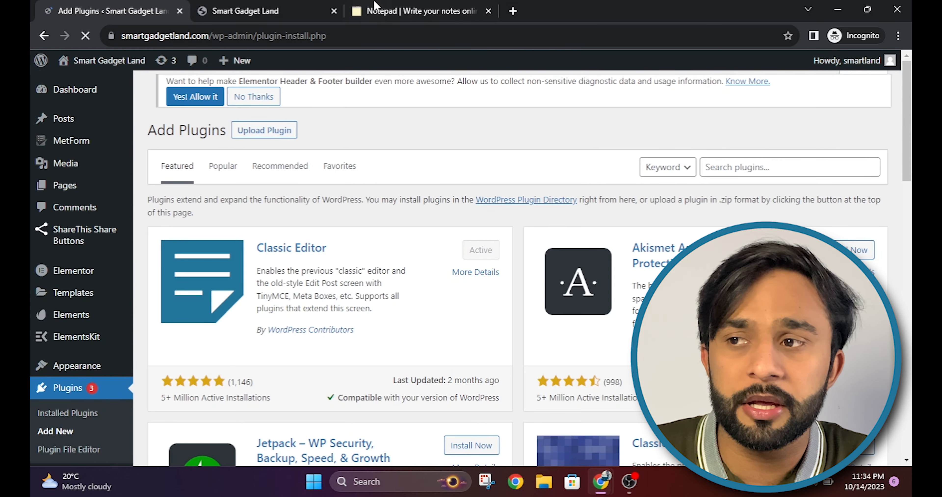
# Step: Copy the word 'WPvivid' from the notes listing plugins to install
pyautogui.click(373, 8)
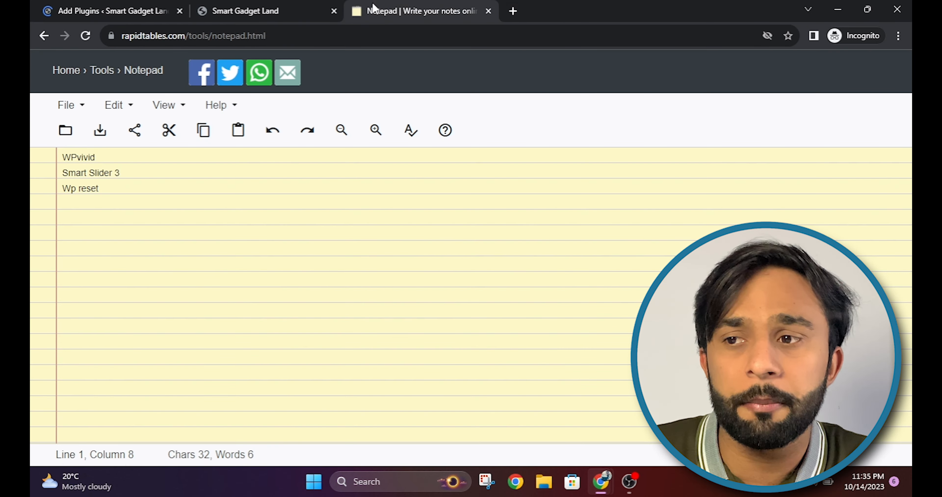
pyautogui.moveTo(96, 157); pyautogui.dragTo(60, 156)
pyautogui.rightClick(75, 160)
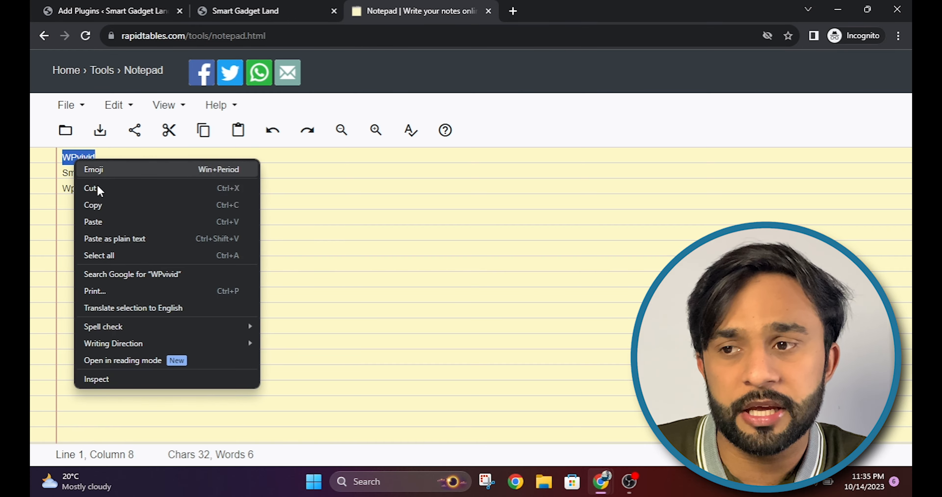
pyautogui.click(97, 205)
# Step: Paste 'WPvivid' into the plugin search and review the 9 results
pyautogui.click(114, 11)
pyautogui.moveTo(910, 154)
pyautogui.mouseDown()
pyautogui.moveTo(911, 177)
pyautogui.moveTo(910, 151)
pyautogui.mouseUp()
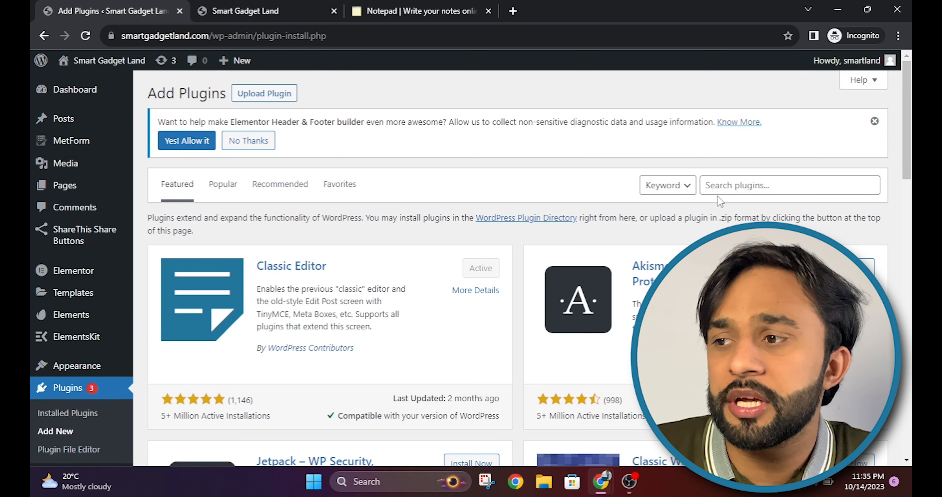
pyautogui.rightClick(717, 188)
pyautogui.click(585, 292)
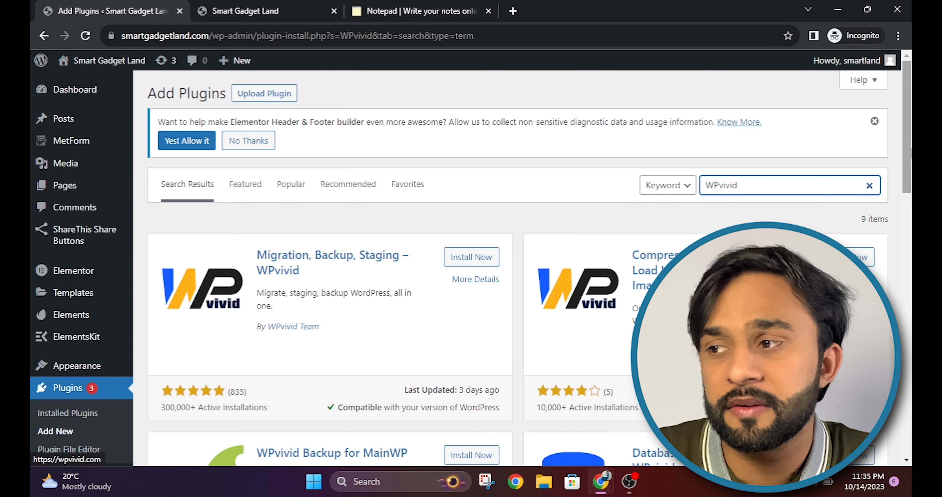
pyautogui.scroll(-3, 728, 252)
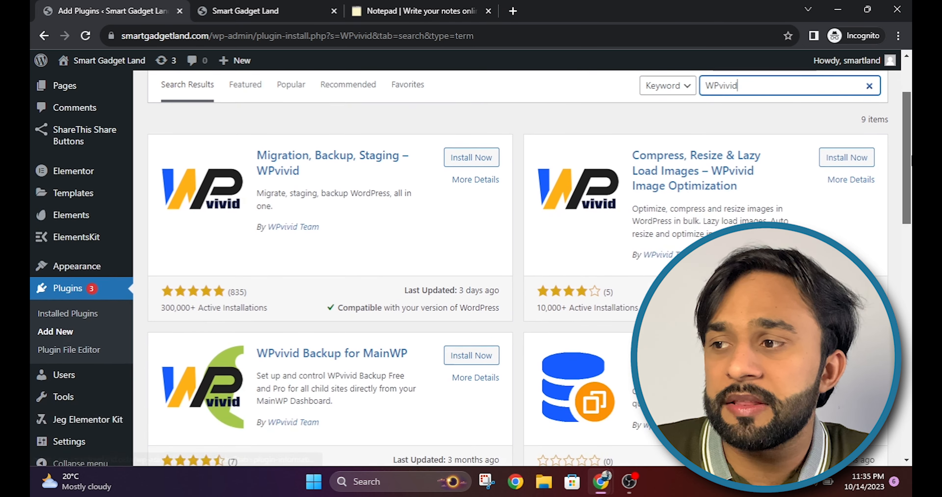
pyautogui.scroll(-1, 240, 240)
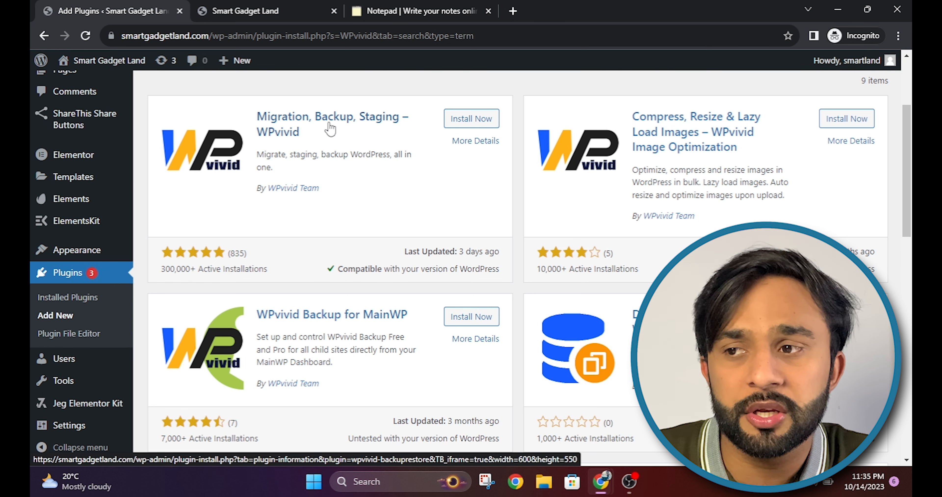
pyautogui.scroll(2, 723, 214)
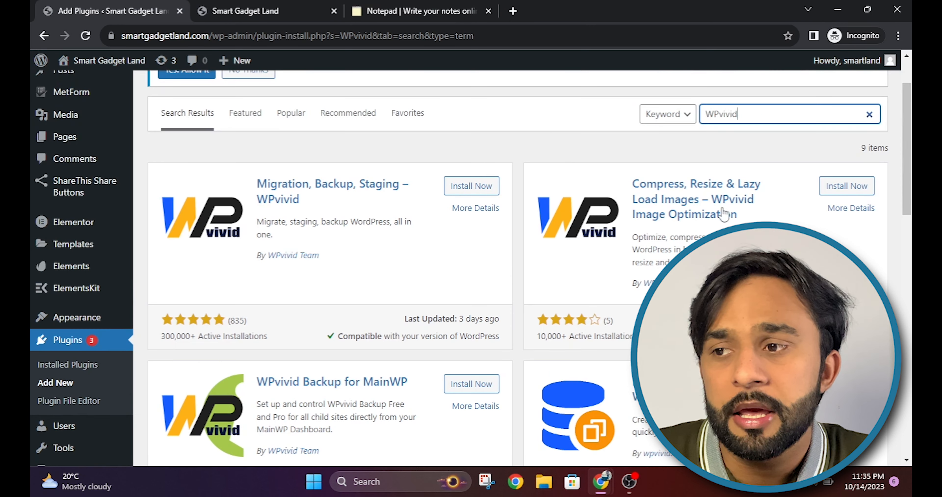
# Step: Install and activate the Migration, Backup, Staging – WPvivid plugin
pyautogui.click(486, 187)
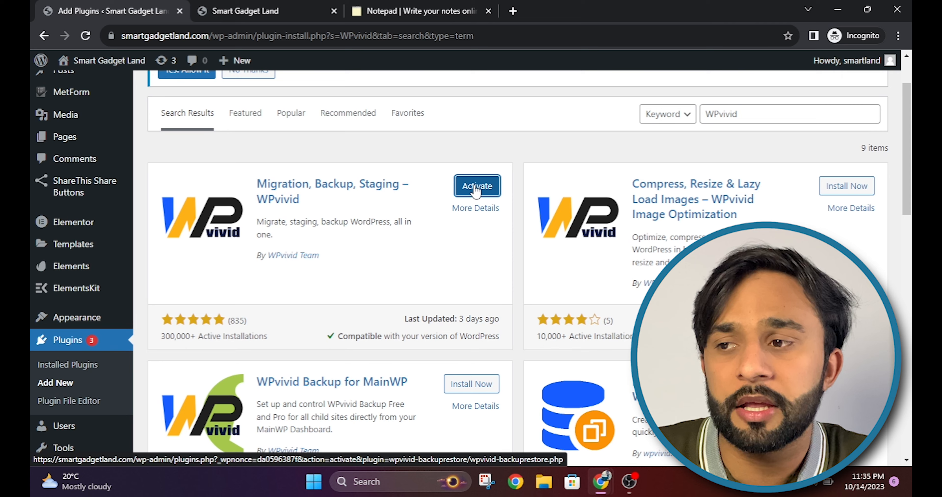
pyautogui.click(476, 188)
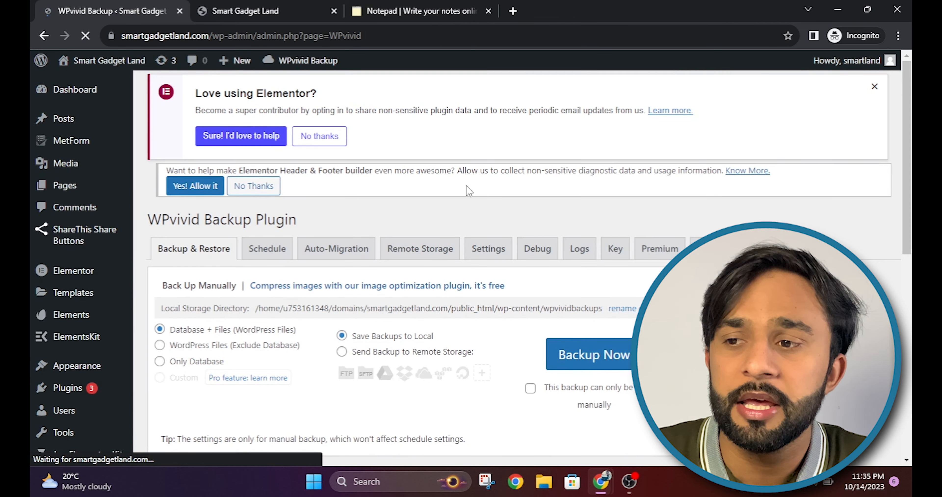
pyautogui.moveTo(906, 111); pyautogui.dragTo(906, 134)
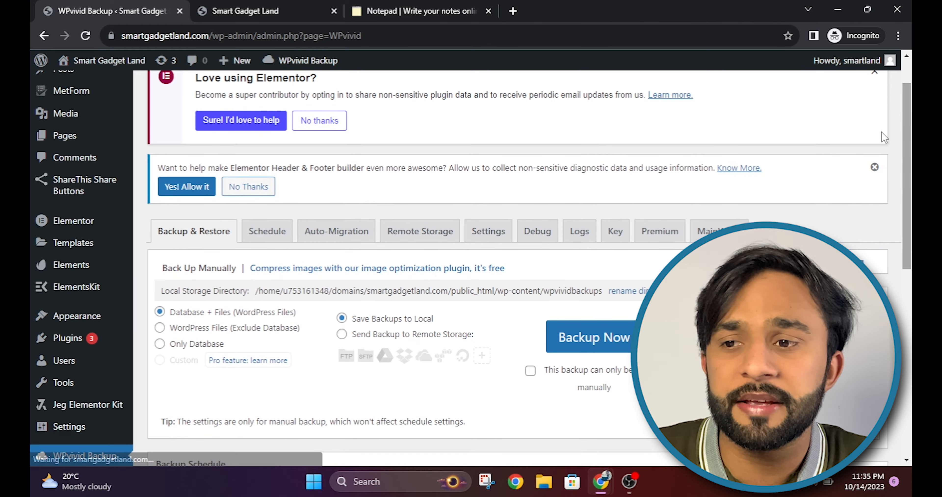
# Step: Open the WPvivid Backup page from the sidebar and review its backup options
pyautogui.click(68, 338)
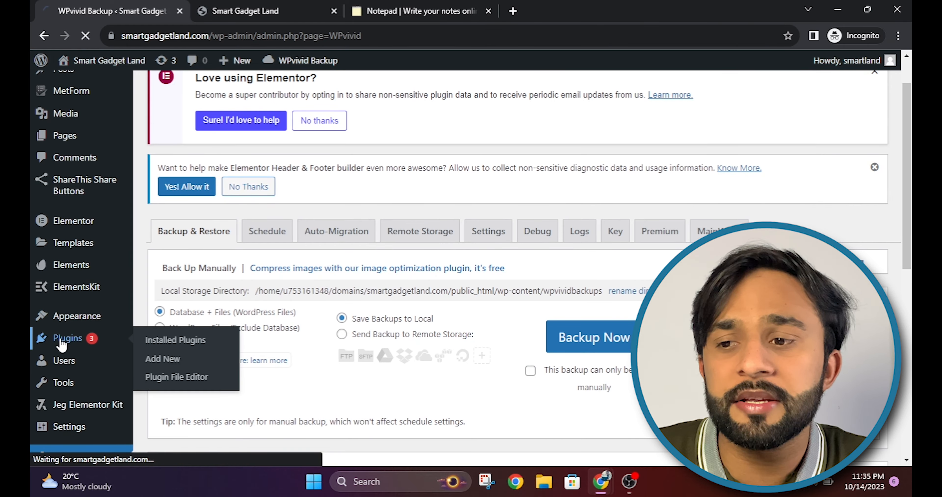
pyautogui.scroll(-15, 91, 319)
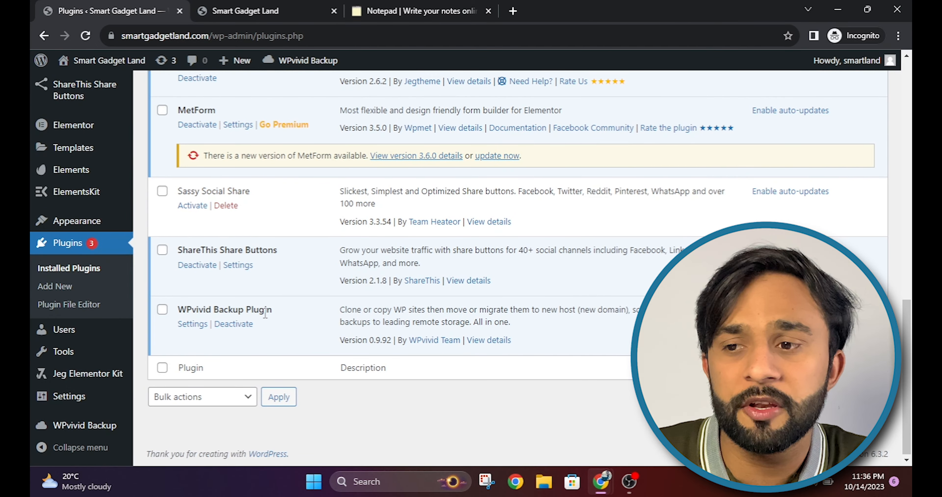
pyautogui.moveTo(81, 427)
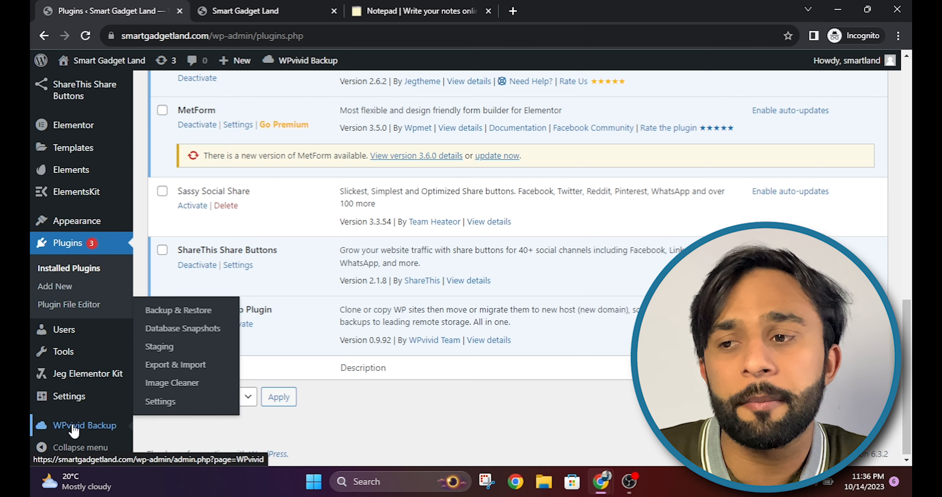
pyautogui.click(74, 428)
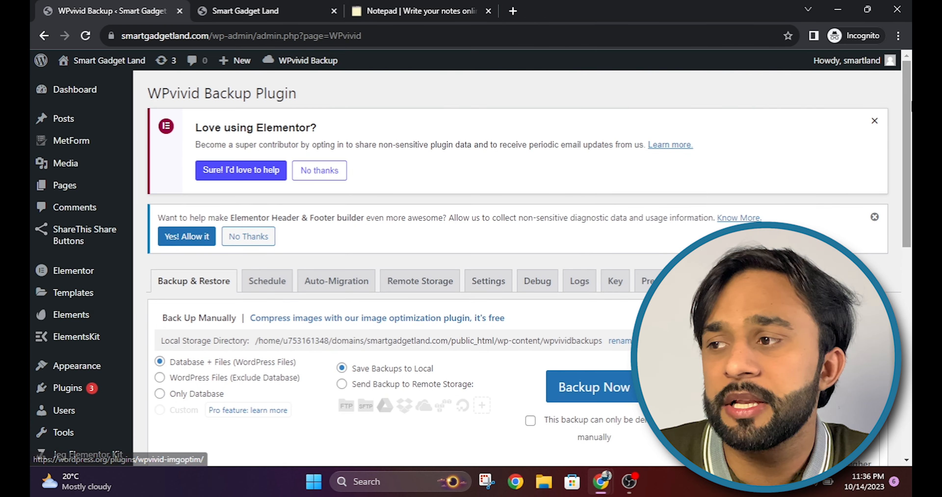
pyautogui.scroll(-3, 472, 263)
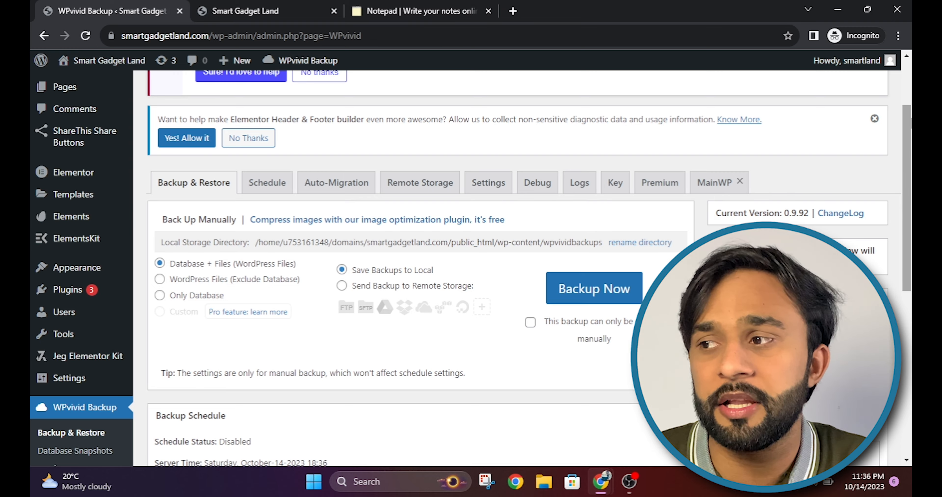
pyautogui.scroll(-8, 479, 206)
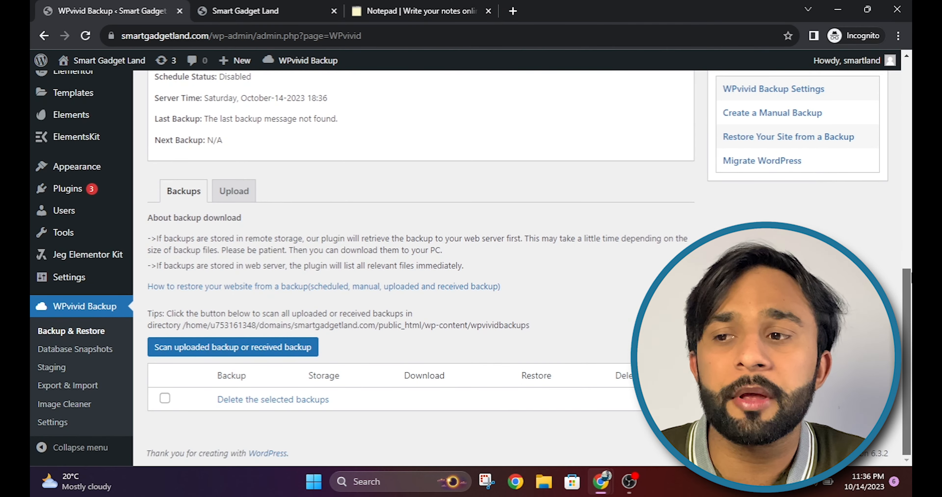
pyautogui.scroll(7, 654, 209)
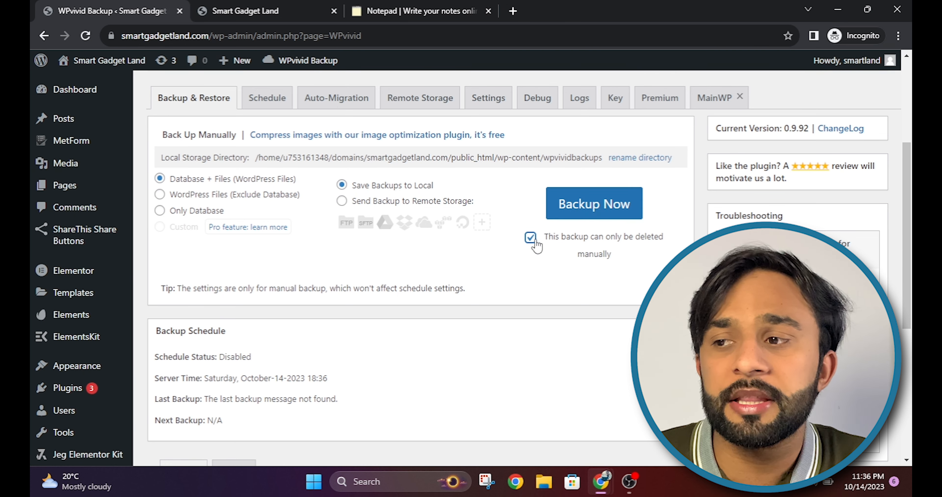
pyautogui.moveTo(909, 196); pyautogui.dragTo(912, 203)
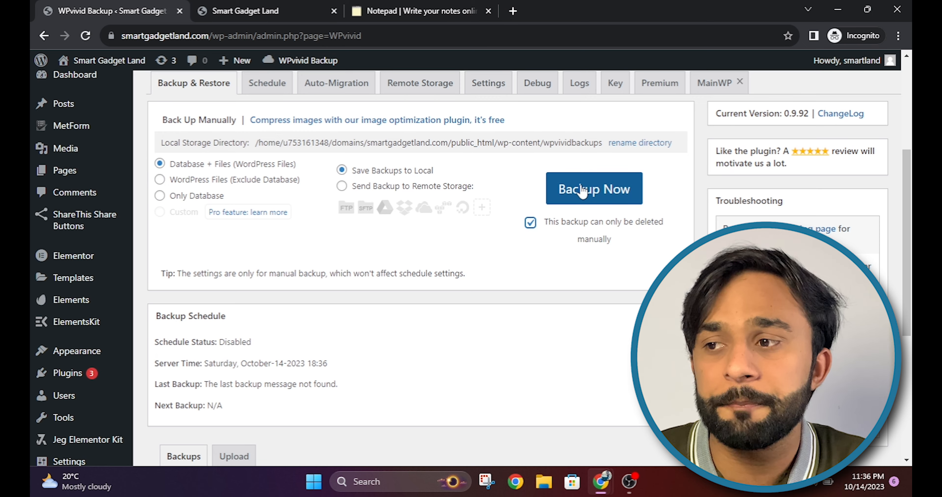
pyautogui.click(589, 196)
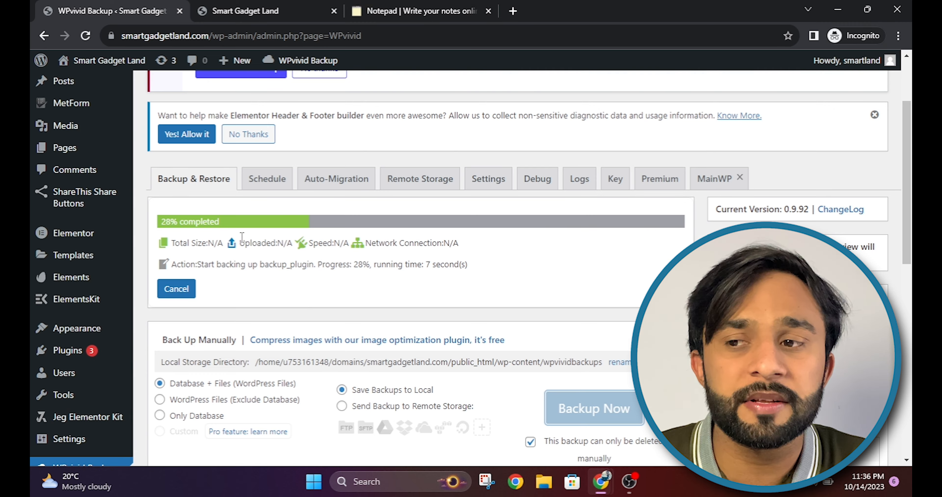
pyautogui.scroll(-10, 245, 359)
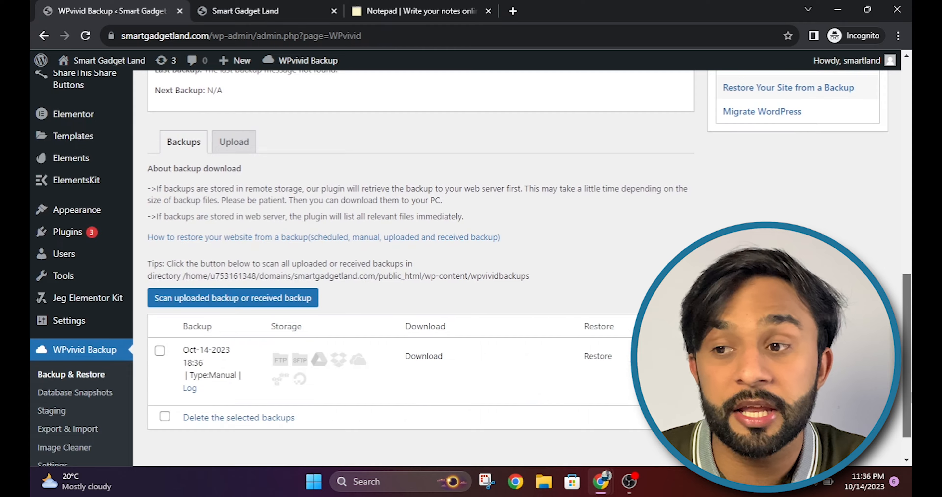
pyautogui.moveTo(911, 393); pyautogui.dragTo(910, 147)
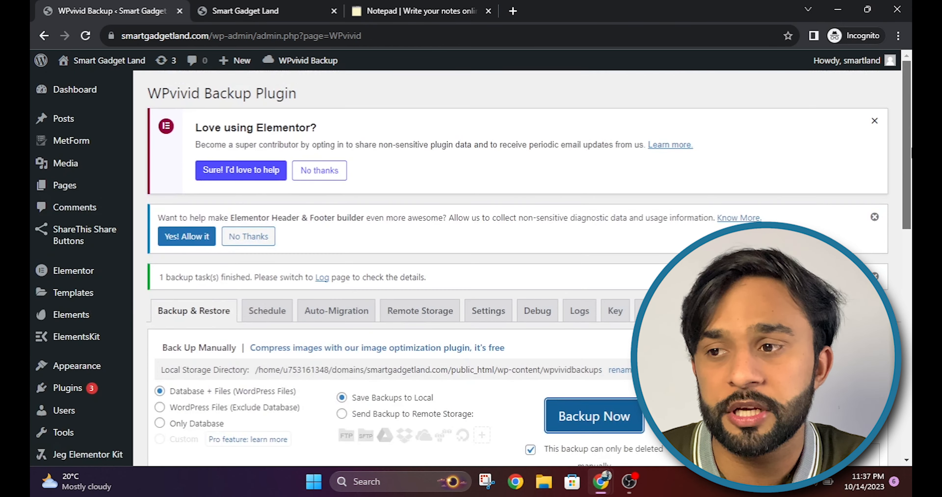
pyautogui.moveTo(899, 184); pyautogui.dragTo(898, 413)
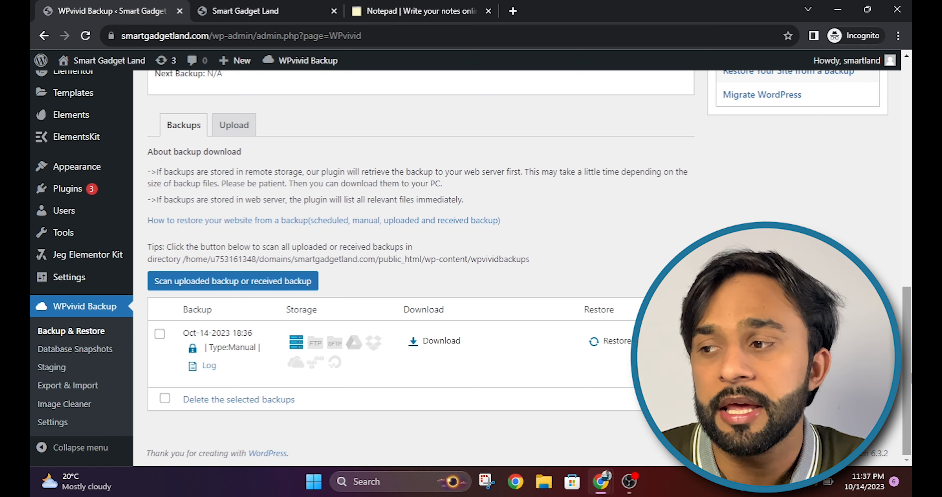
pyautogui.scroll(1, 420, 267)
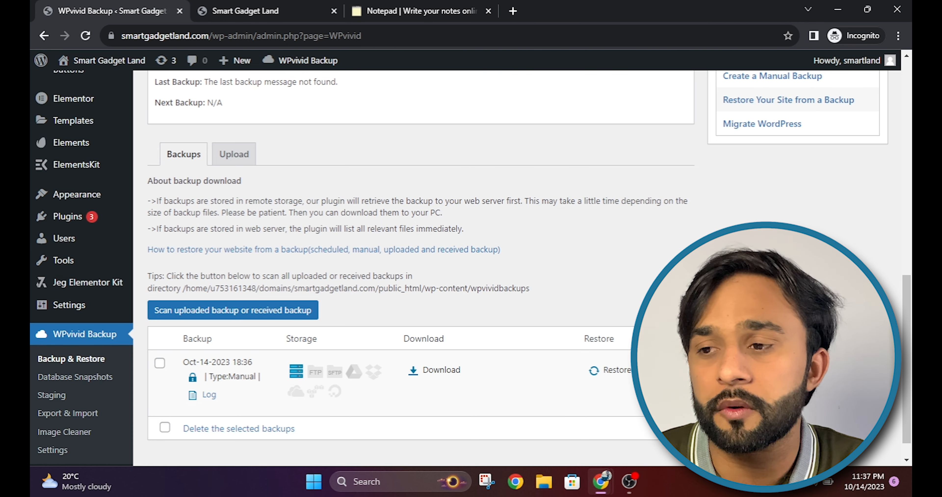
pyautogui.moveTo(909, 392); pyautogui.dragTo(909, 257)
pyautogui.scroll(-3, 279, 364)
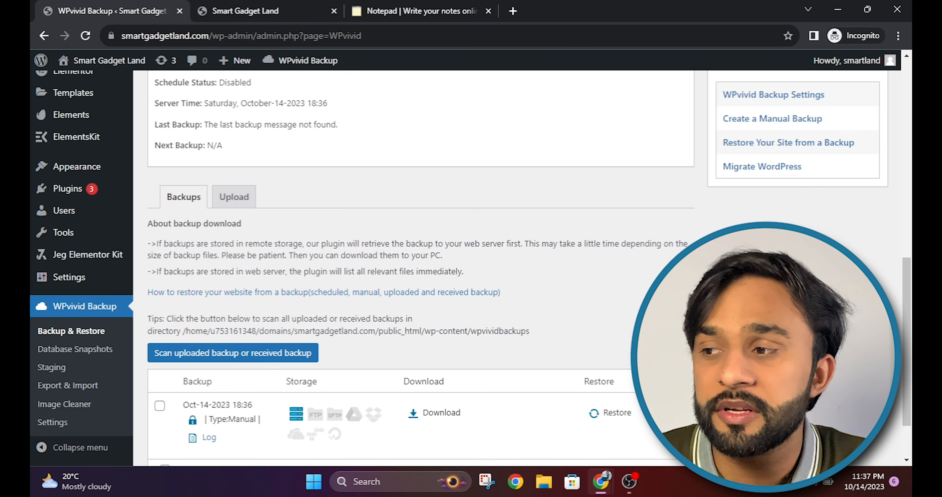
pyautogui.scroll(-2, 420, 256)
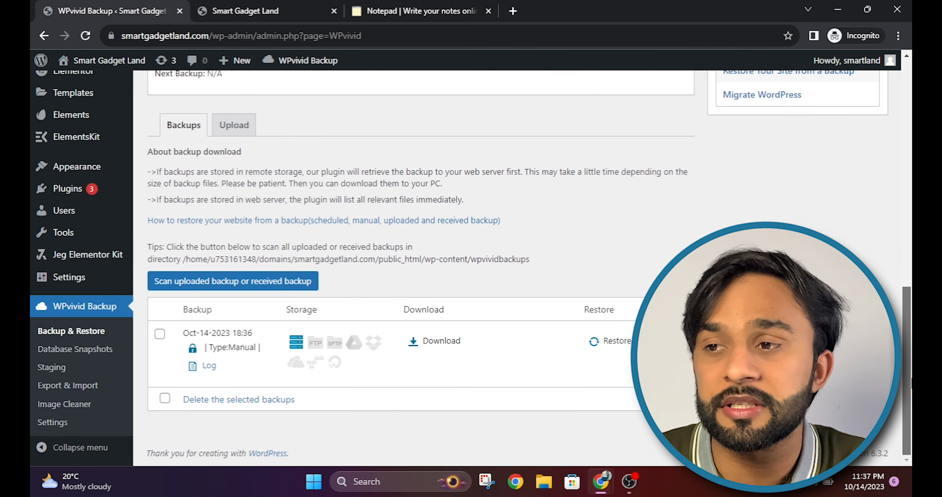
pyautogui.scroll(15, 420, 256)
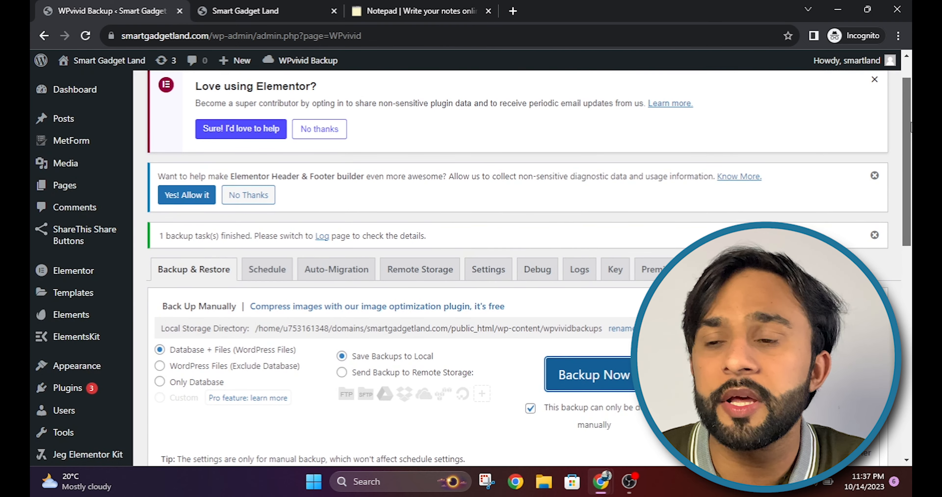
pyautogui.scroll(2, 911, 128)
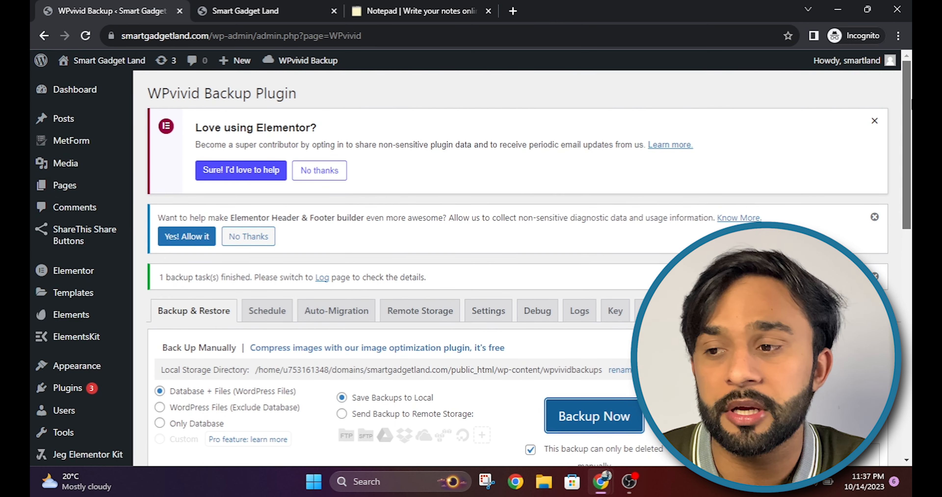
pyautogui.scroll(-1, 907, 147)
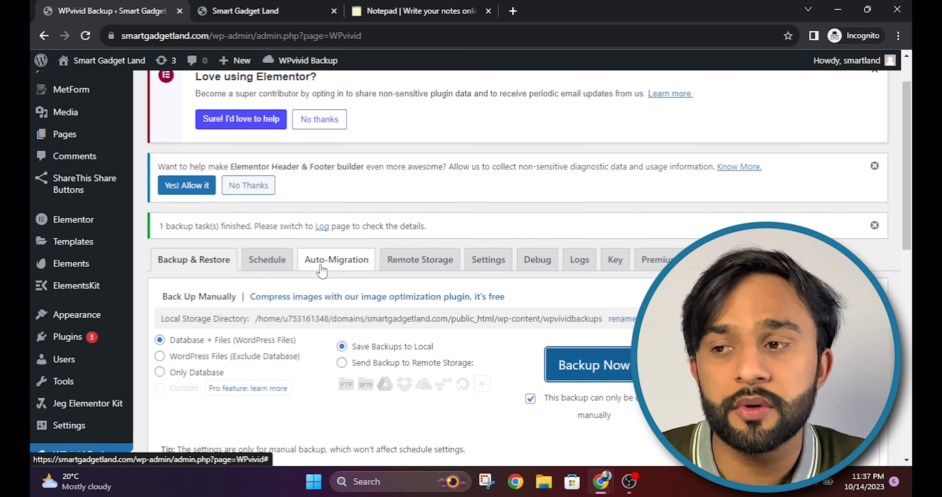
# Step: Show WPvivid's Remote Storage settings and start Google Drive authentication
pyautogui.click(394, 271)
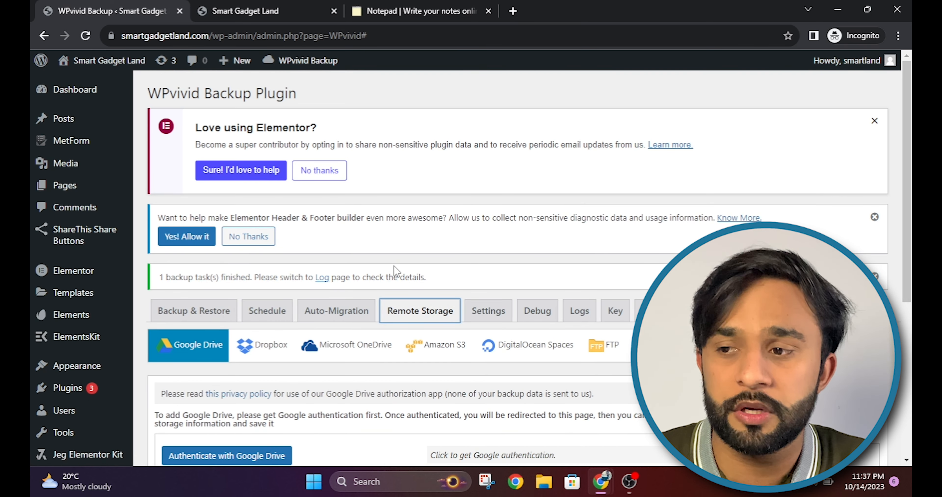
pyautogui.scroll(-3, 106, 263)
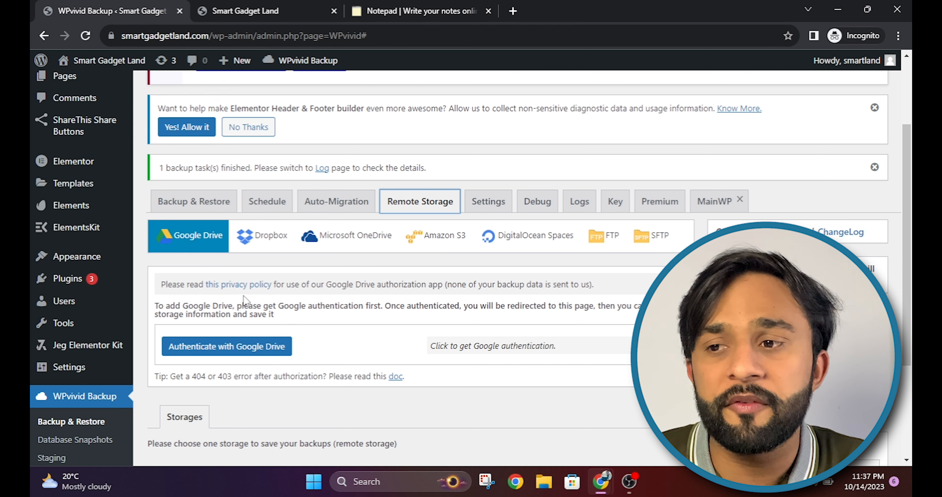
pyautogui.scroll(-2, 907, 256)
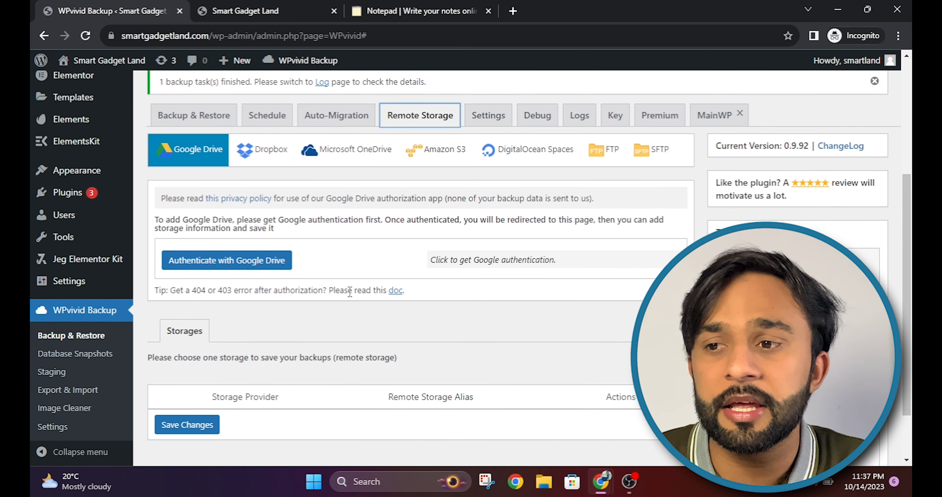
pyautogui.click(242, 269)
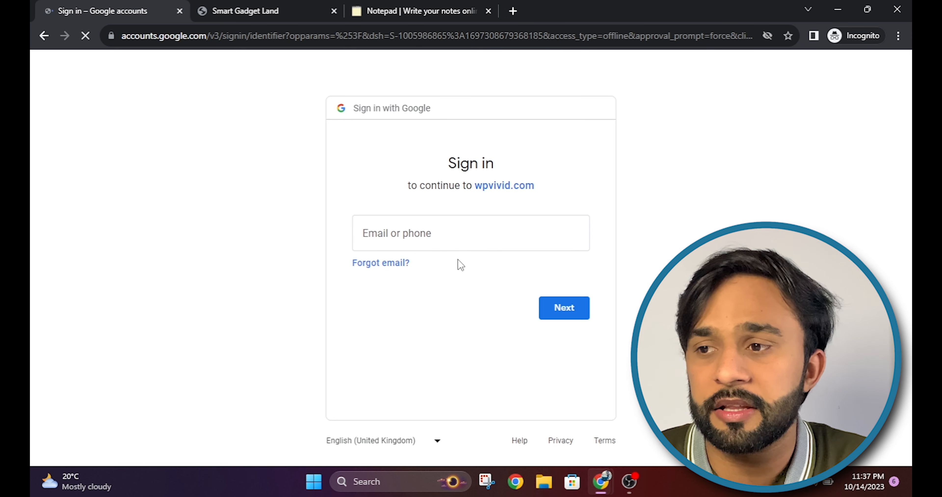
# Step: Sign in to Google with the account e-mail and password
pyautogui.click(442, 236)
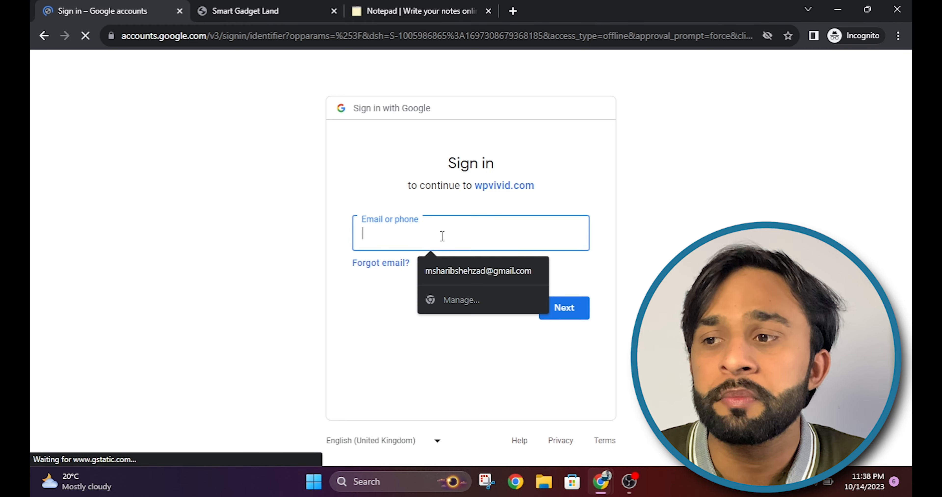
pyautogui.click(484, 269)
pyautogui.click(561, 312)
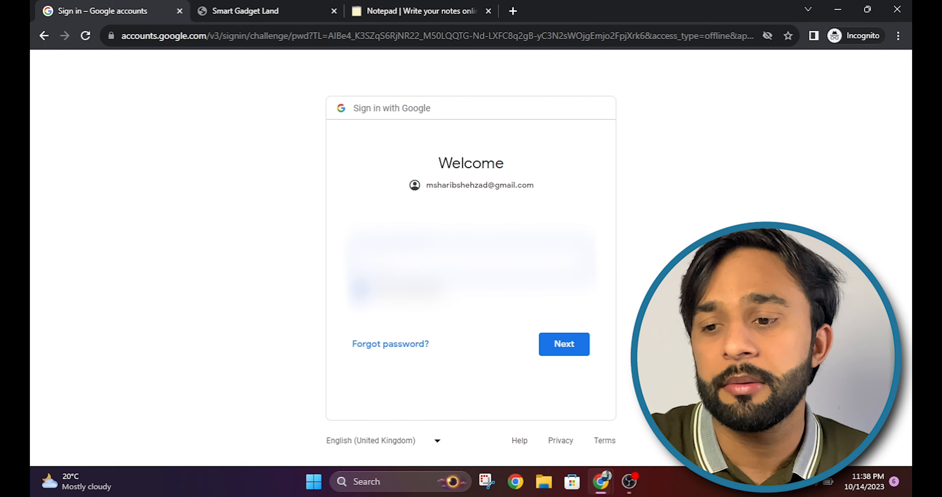
pyautogui.press('Return')
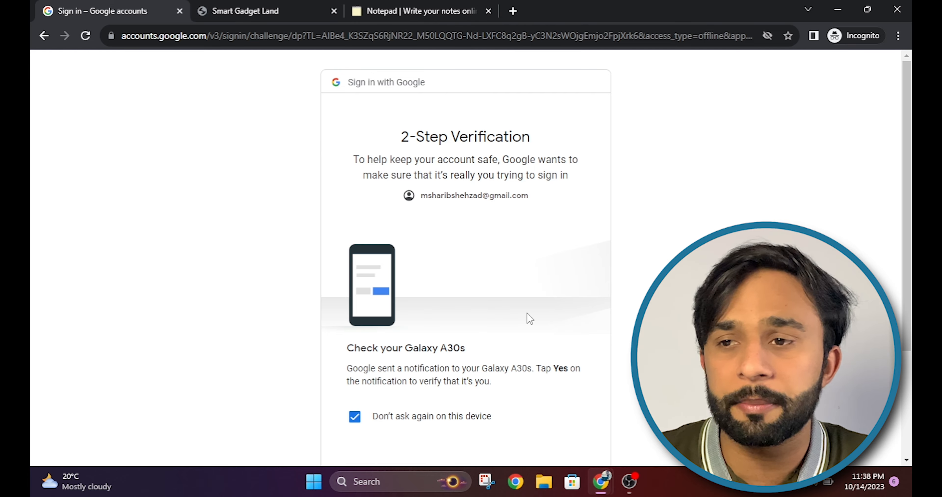
# Step: Grant wpvivid.com access to Google Drive on the consent screen
pyautogui.scroll(-4, 529, 318)
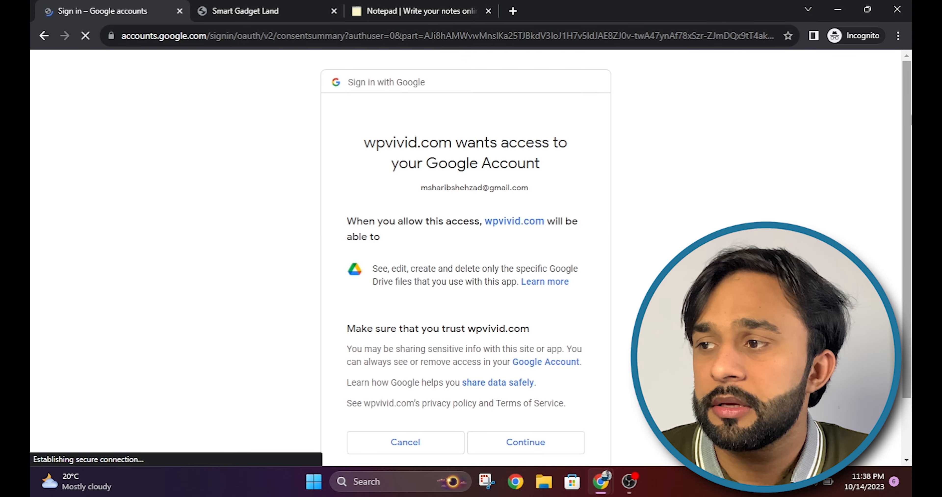
pyautogui.moveTo(910, 119); pyautogui.dragTo(910, 247)
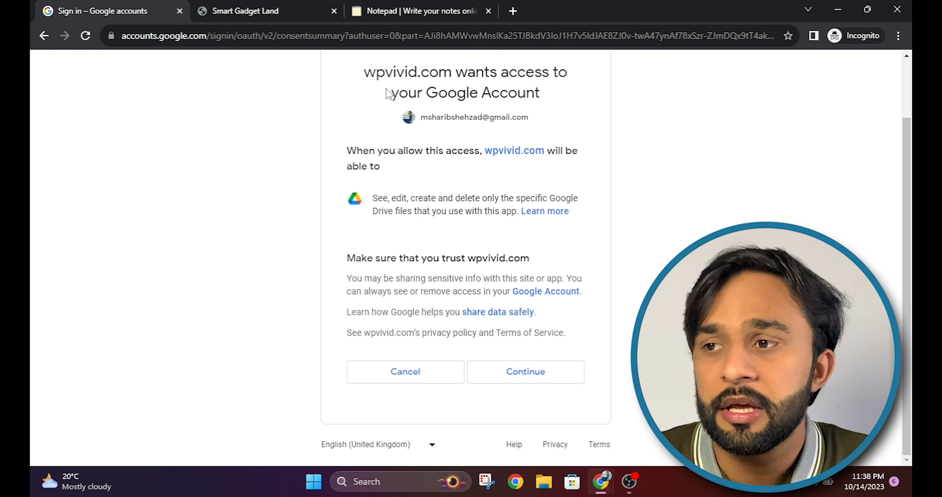
pyautogui.click(530, 375)
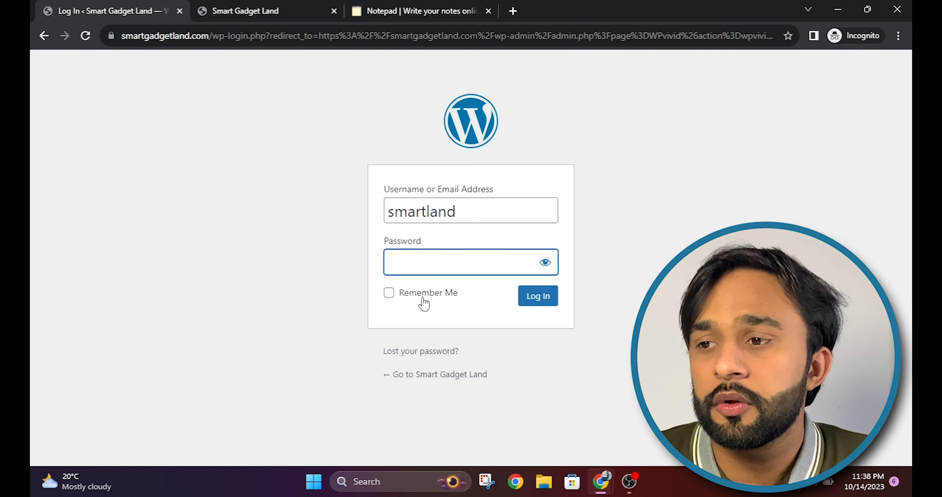
# Step: Log back into WordPress with Remember Me ticked and the account password pasted in
pyautogui.click(389, 293)
pyautogui.click(410, 268)
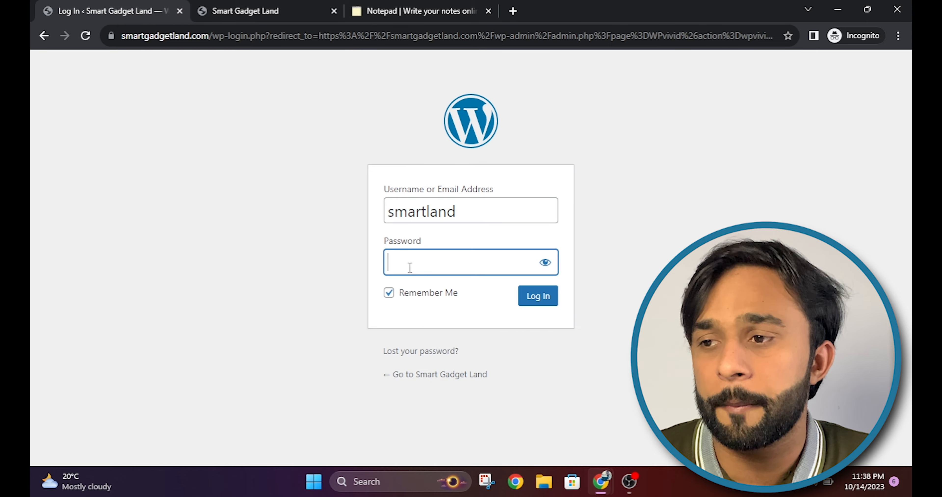
pyautogui.hotkey('ctrl', 'v')
pyautogui.press('Tab')
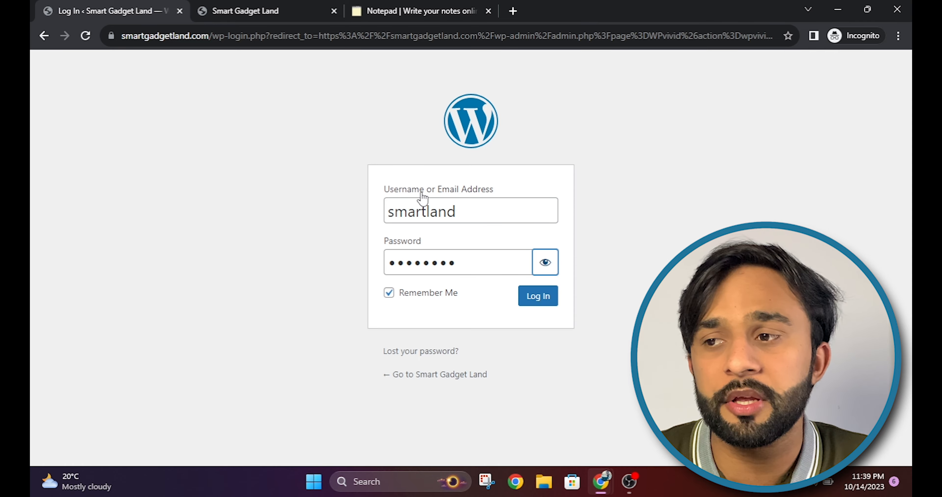
pyautogui.click(539, 297)
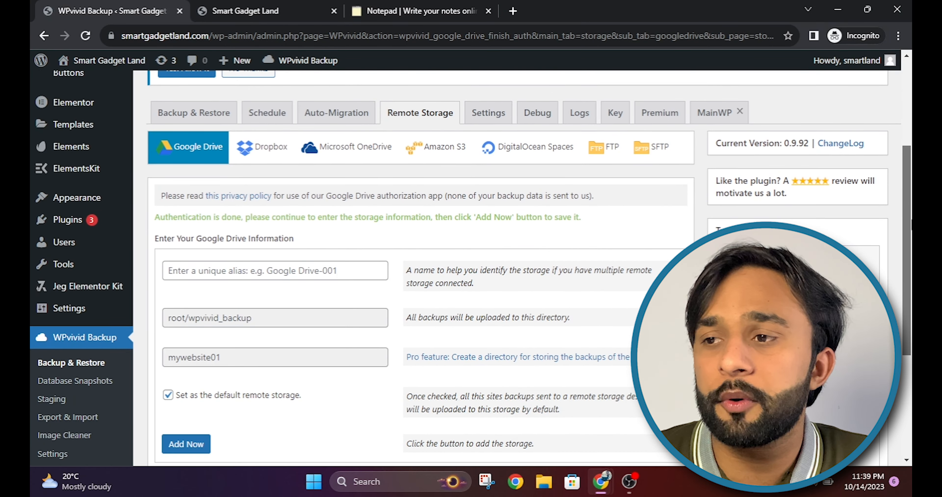
# Step: Name the Google Drive storage 'smart' and add it as the default remote storage
pyautogui.scroll(-5, 421, 360)
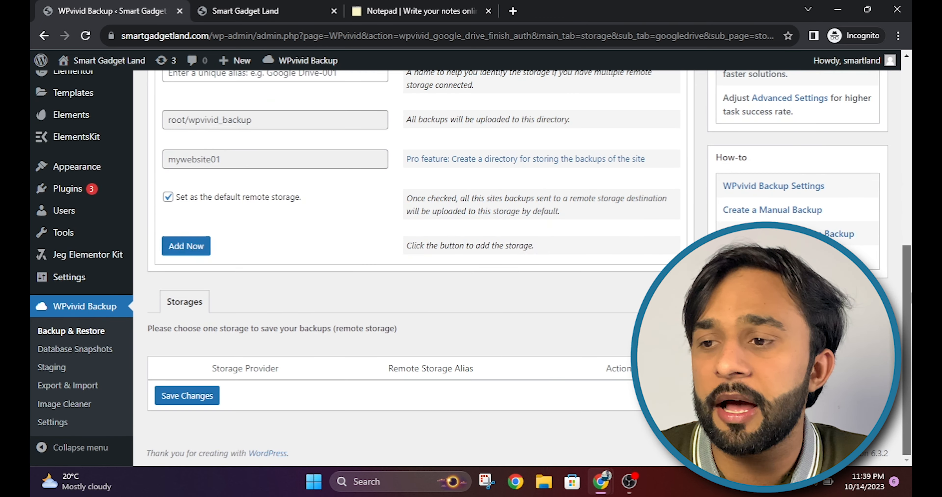
pyautogui.scroll(5, 190, 177)
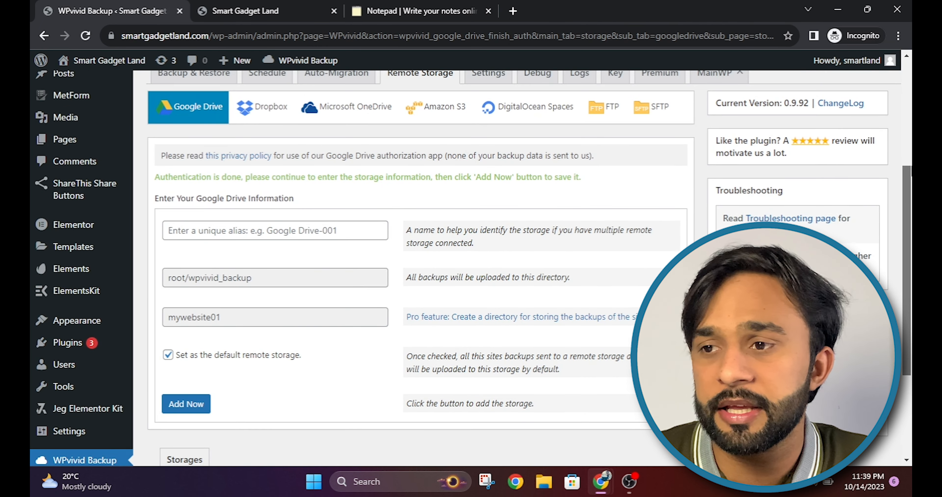
pyautogui.tripleClick(189, 177)
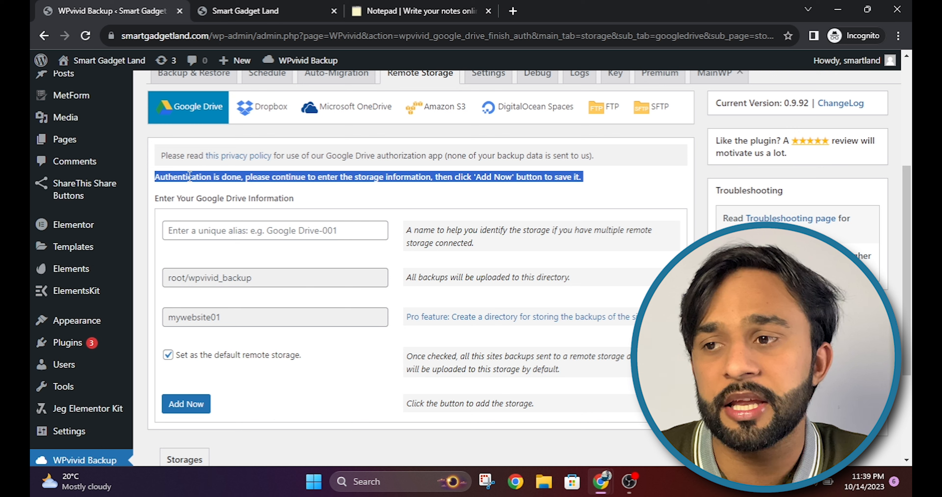
pyautogui.click(451, 200)
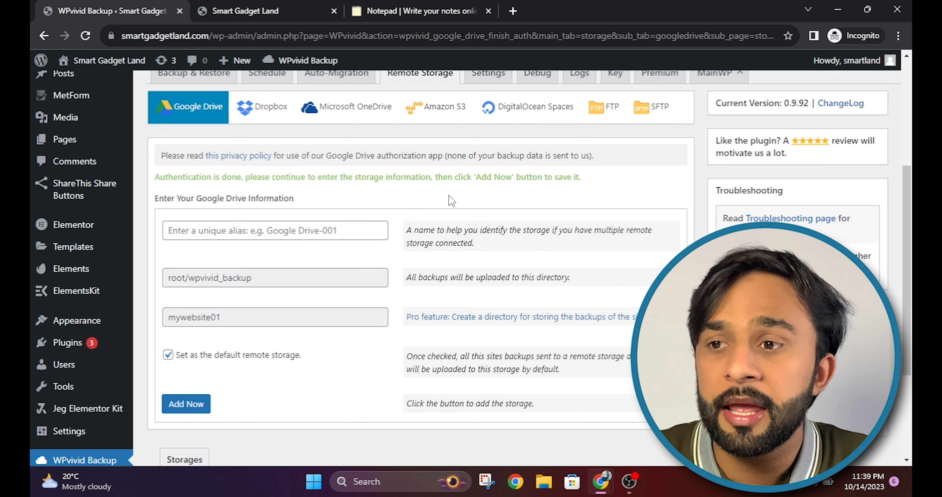
pyautogui.click(246, 234)
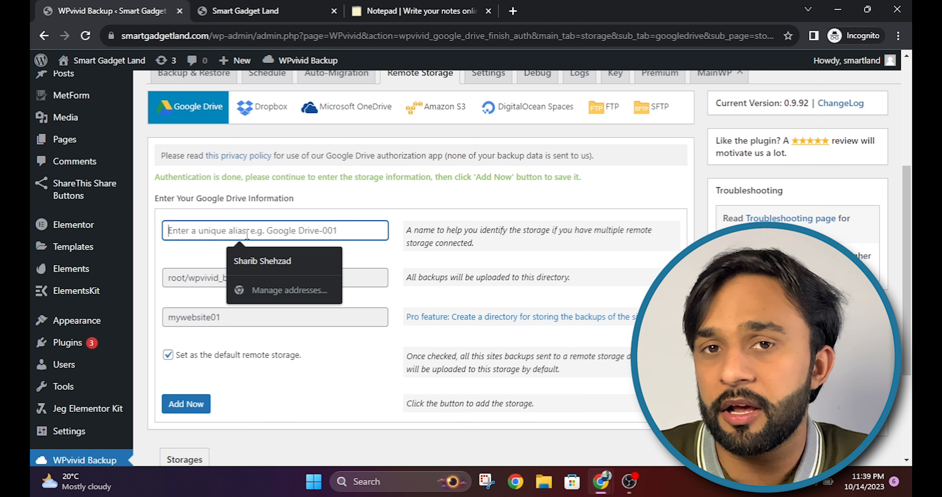
pyautogui.write('smart')
pyautogui.scroll(-1, 184, 365)
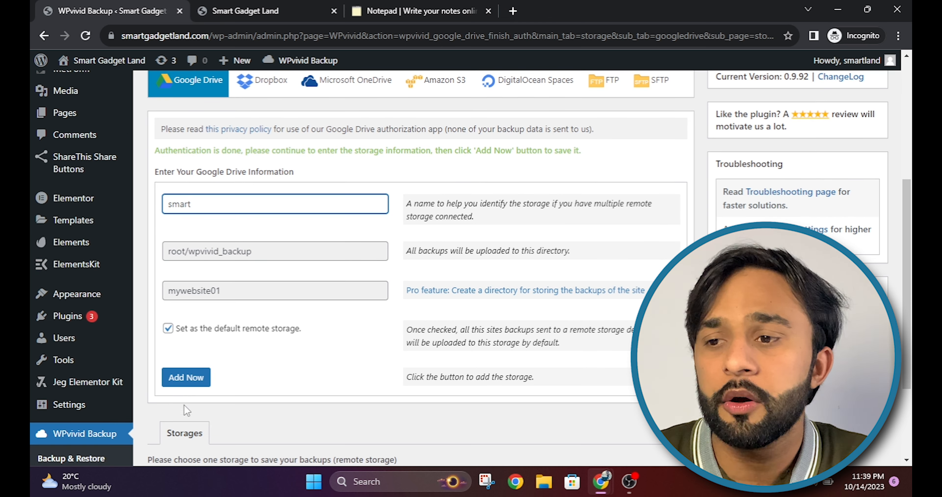
pyautogui.click(186, 377)
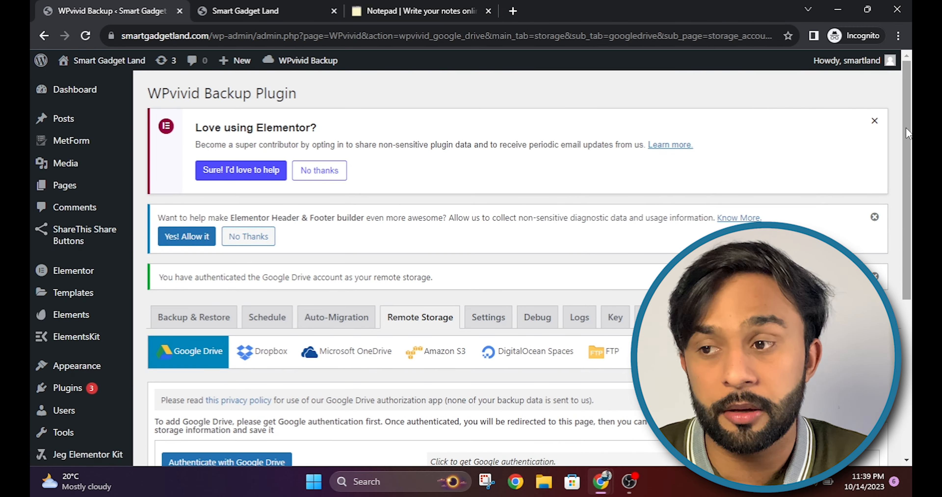
pyautogui.moveTo(907, 129); pyautogui.dragTo(906, 289)
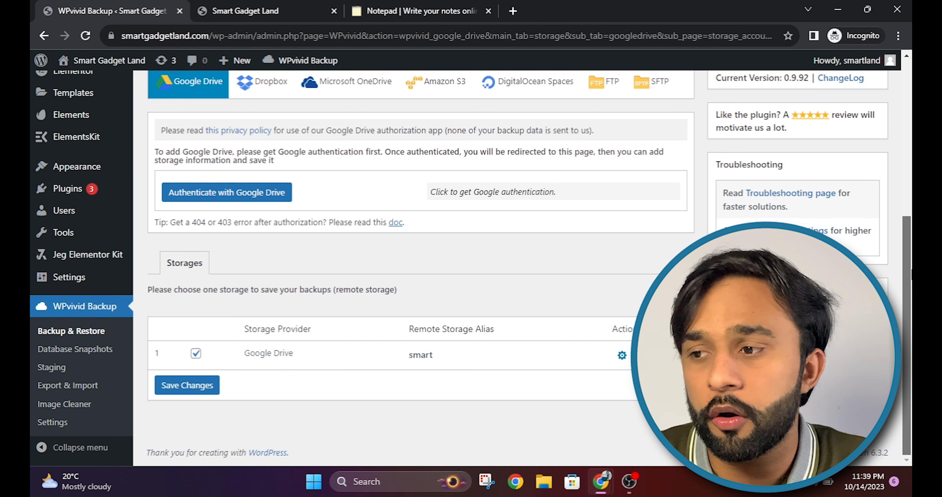
# Step: Save Google Drive 'smart' as the default remote storage and bring up the Schedule settings
pyautogui.click(185, 386)
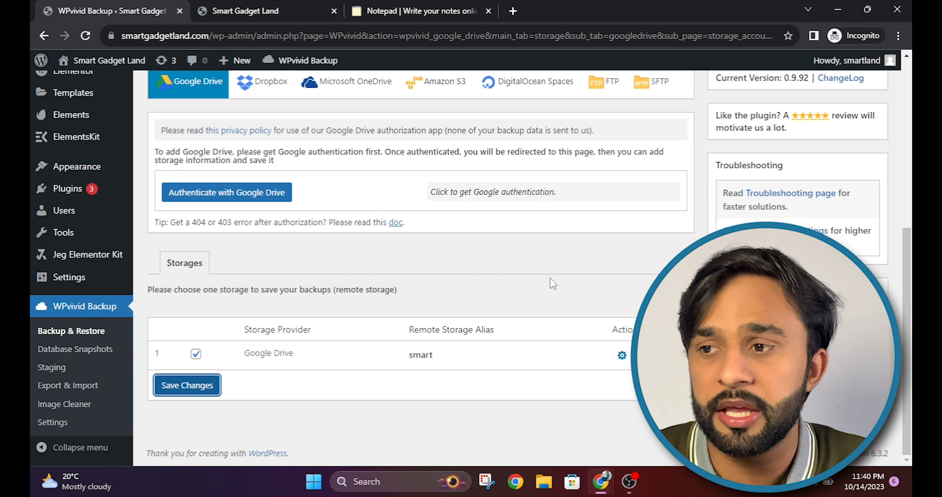
pyautogui.moveTo(907, 272); pyautogui.dragTo(907, 143)
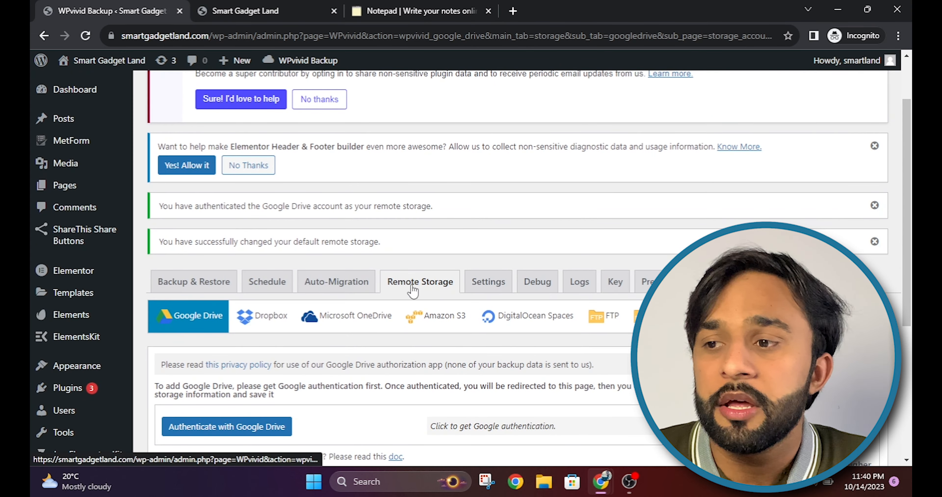
pyautogui.scroll(-4, 395, 305)
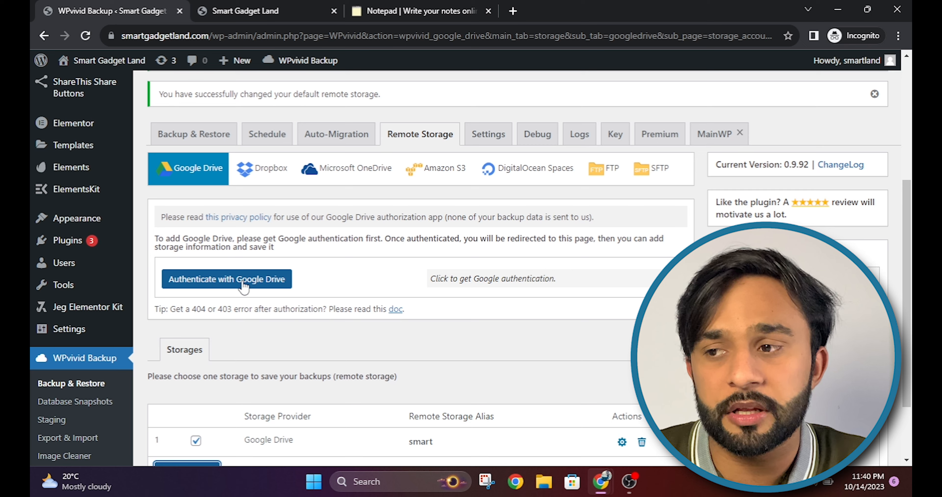
pyautogui.scroll(-3, 273, 283)
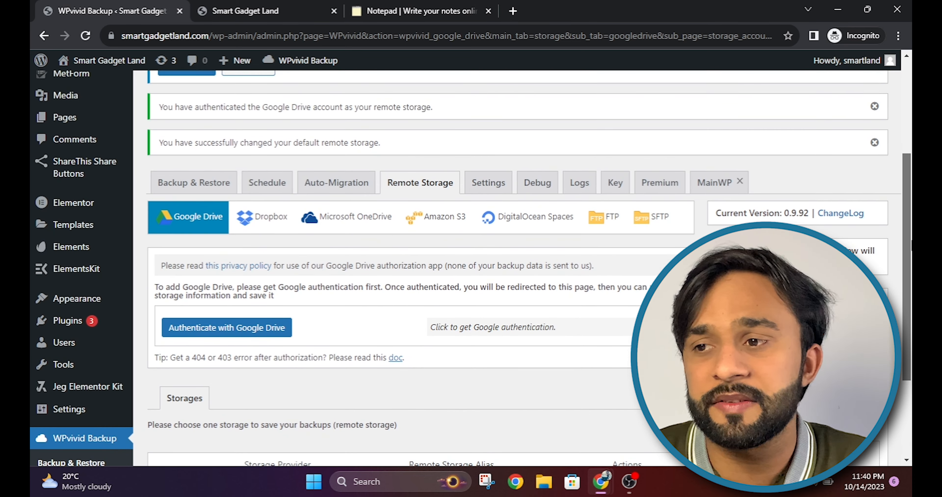
pyautogui.click(267, 182)
# Step: Enable a weekly backup schedule sending Database + Files backups to remote storage, and save
pyautogui.scroll(-4, 345, 219)
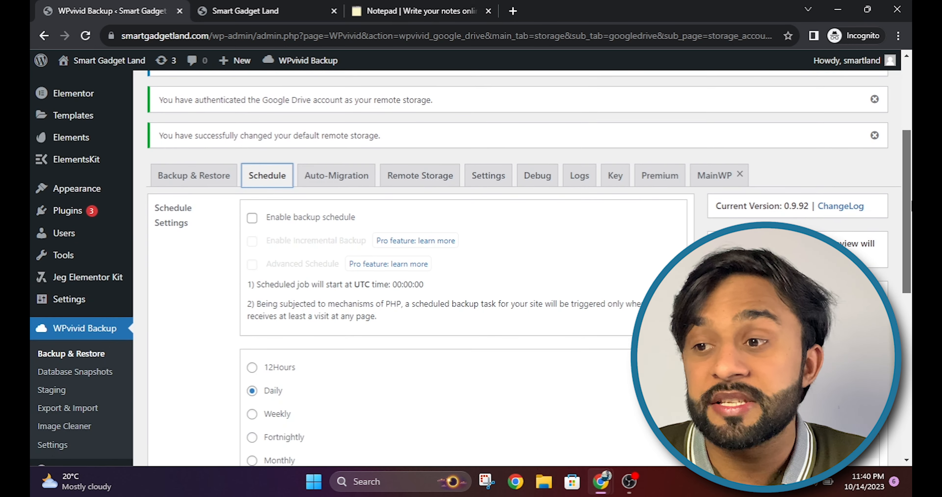
pyautogui.click(256, 219)
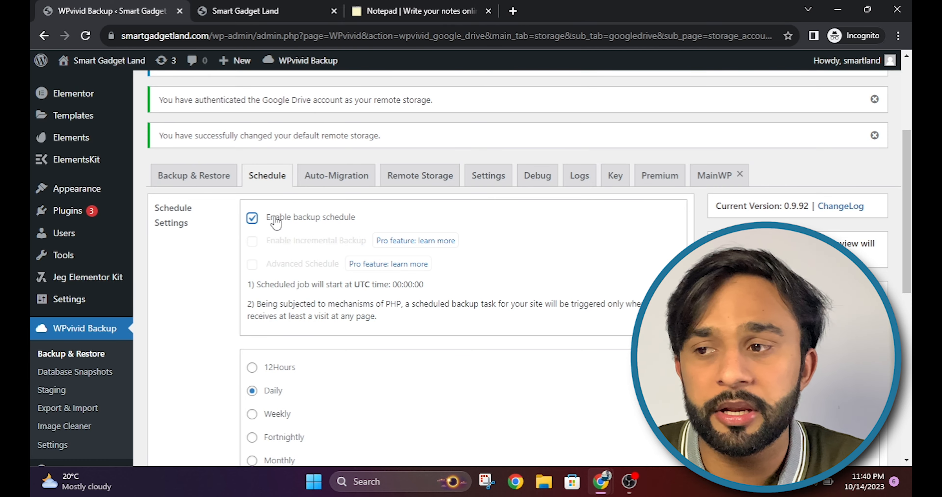
pyautogui.scroll(-5, 276, 223)
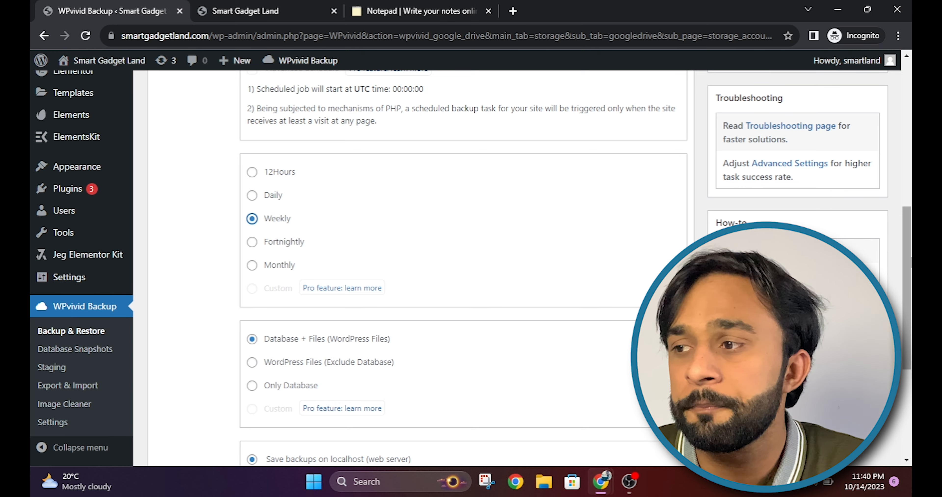
pyautogui.scroll(-3, 484, 269)
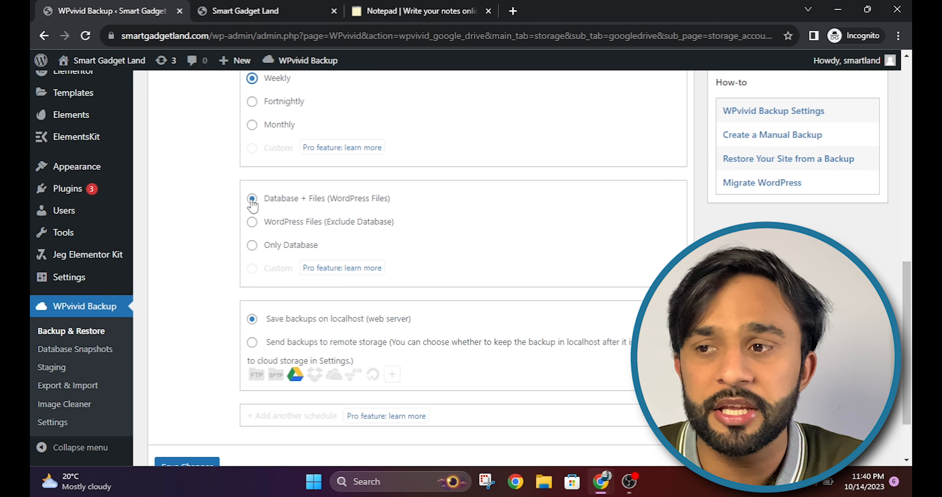
pyautogui.scroll(-2, 355, 281)
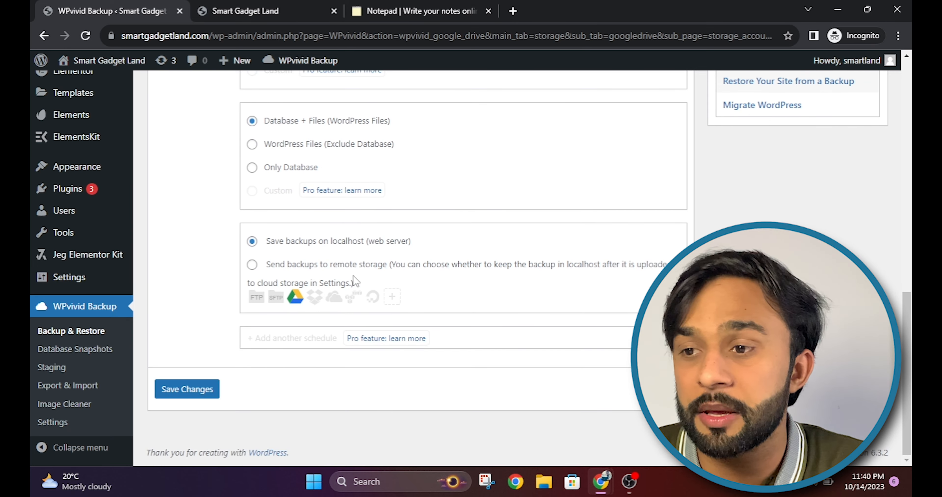
pyautogui.click(252, 264)
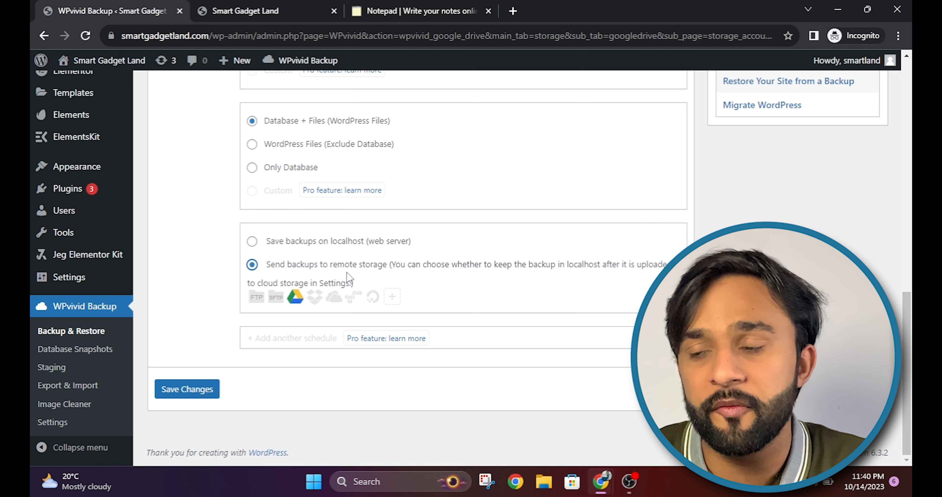
pyautogui.click(182, 388)
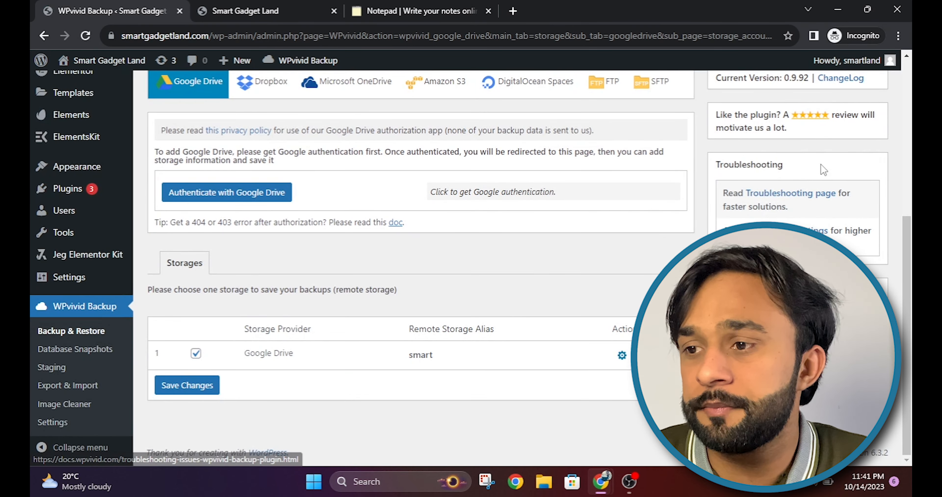
# Step: Recheck the saved weekly schedule, then go to WPvivid's General Settings
pyautogui.scroll(10, 900, 240)
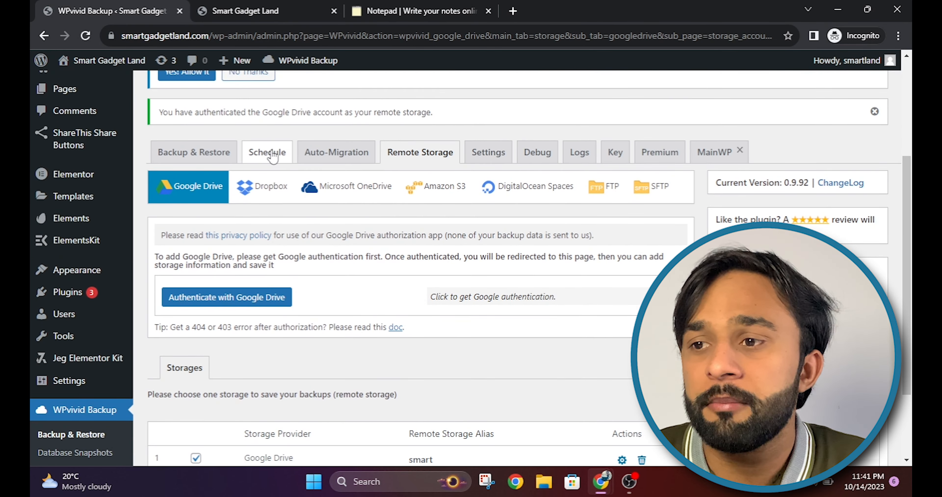
pyautogui.click(265, 154)
pyautogui.scroll(-4, 471, 268)
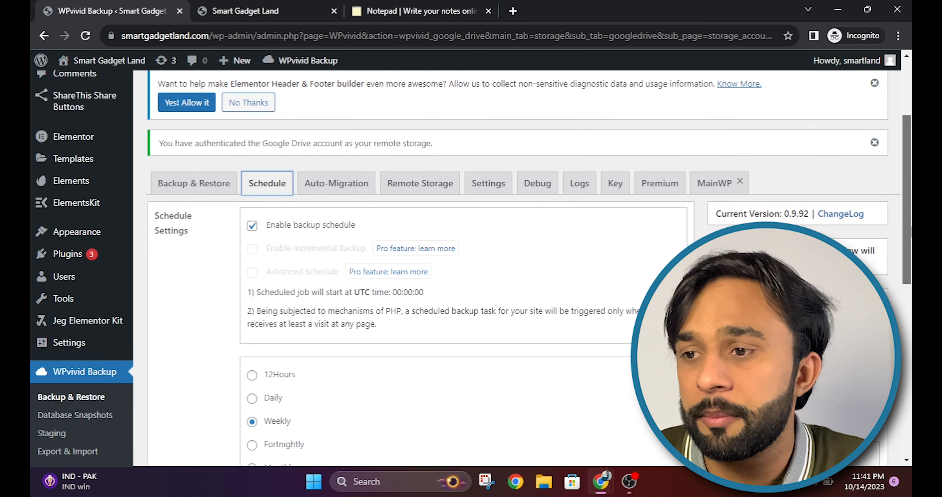
pyautogui.scroll(-1, 471, 267)
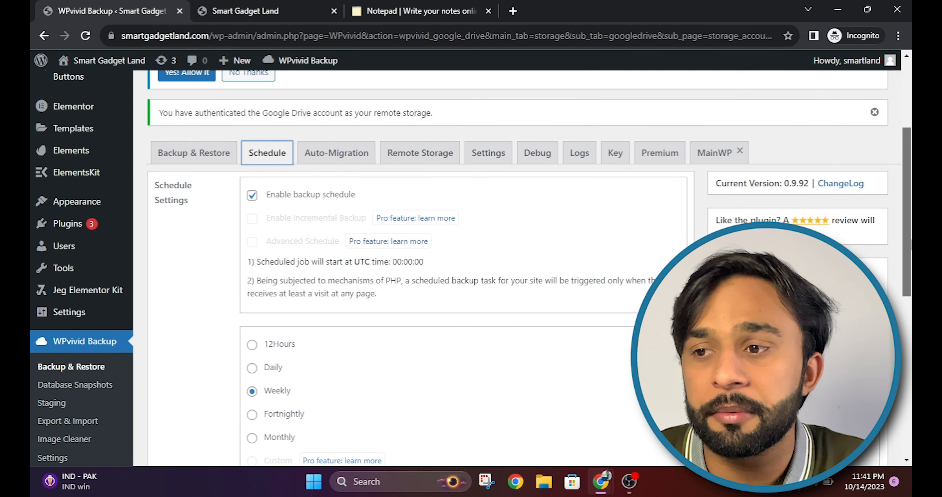
pyautogui.scroll(-3, 471, 268)
pyautogui.scroll(-7, 471, 267)
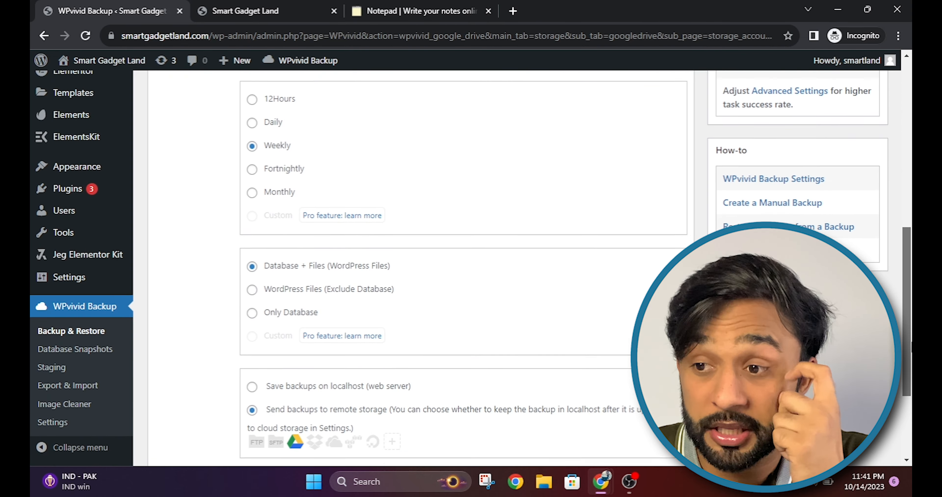
pyautogui.scroll(13, 471, 267)
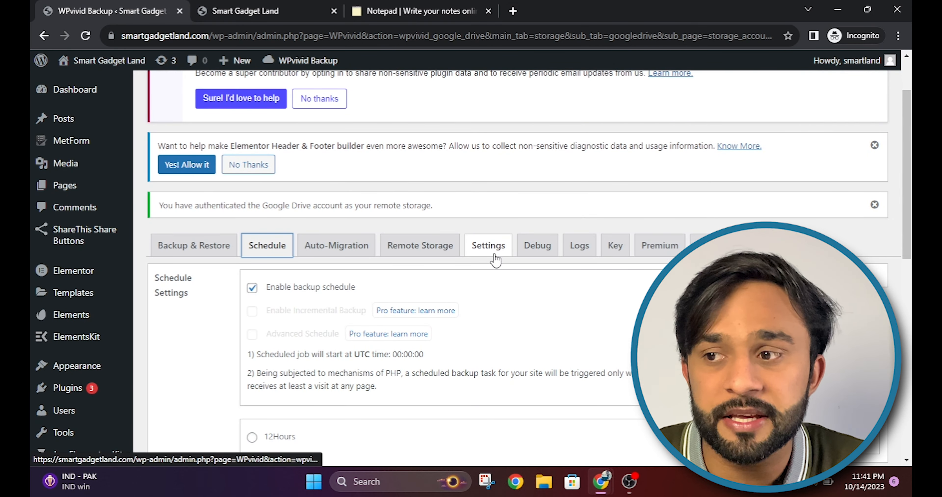
pyautogui.click(496, 253)
# Step: Review General Settings, leaving backups retained at 3
pyautogui.scroll(-4, 909, 237)
pyautogui.scroll(2, 347, 201)
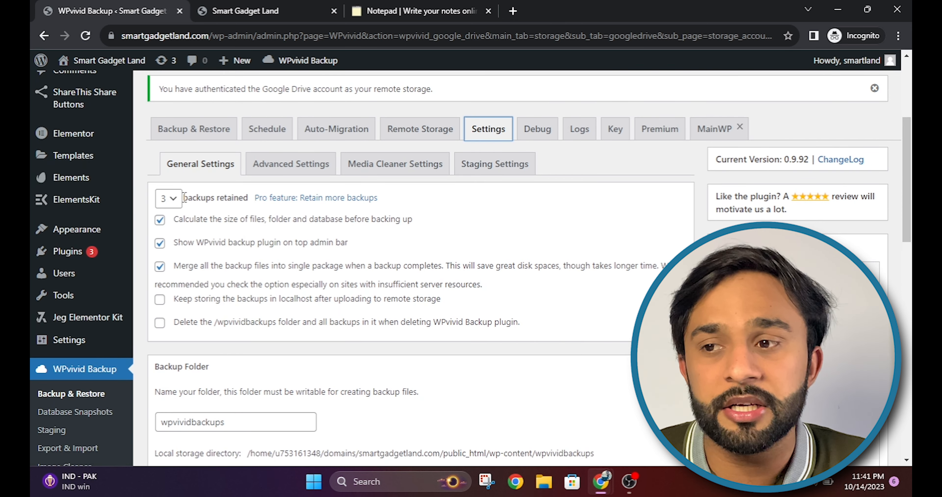
pyautogui.click(172, 199)
pyautogui.click(175, 202)
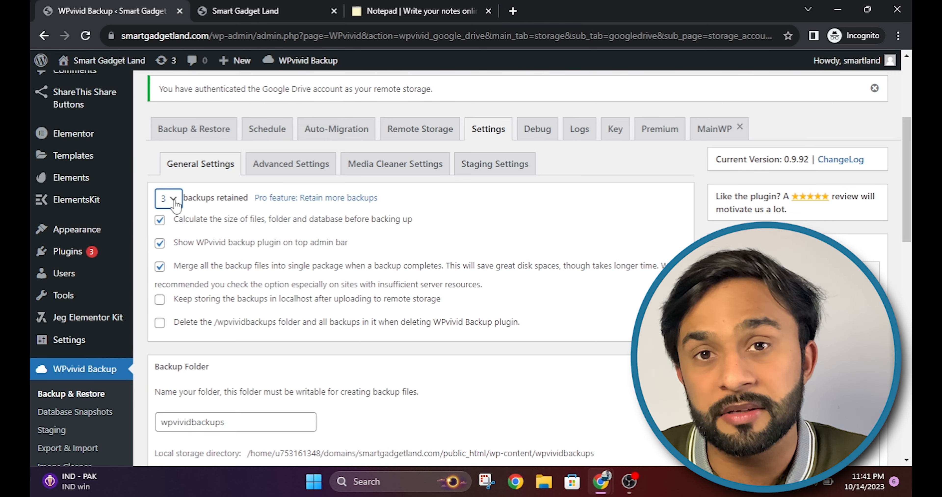
# Step: Look over the remaining settings and return to the Backup & Restore page
pyautogui.scroll(-1, 907, 168)
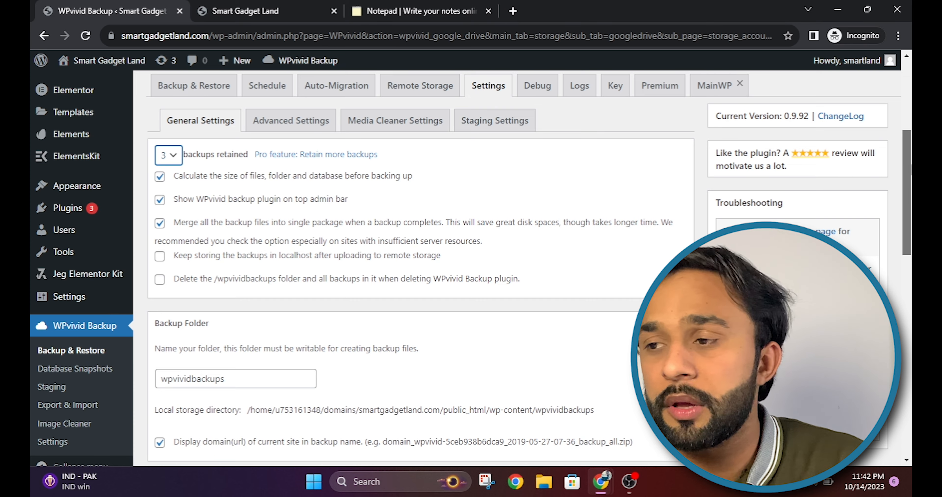
pyautogui.scroll(-12, 420, 266)
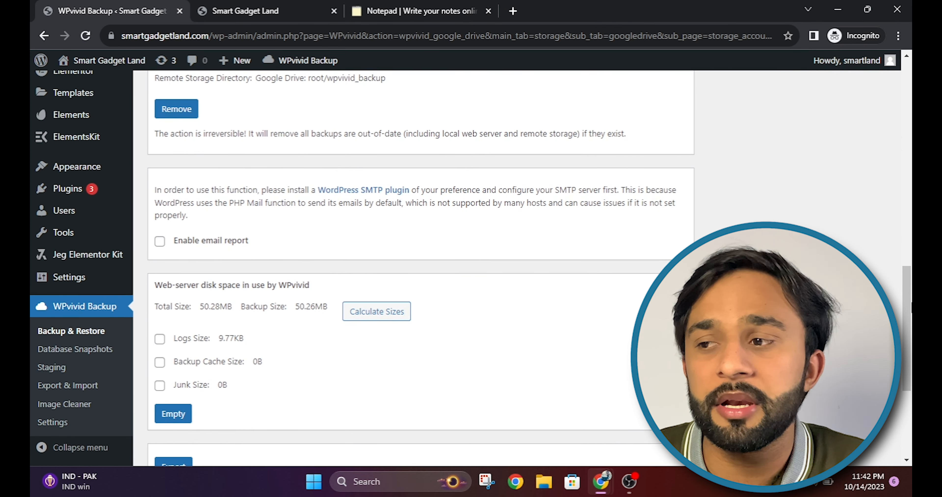
pyautogui.scroll(-5, 186, 252)
pyautogui.scroll(10, 824, 229)
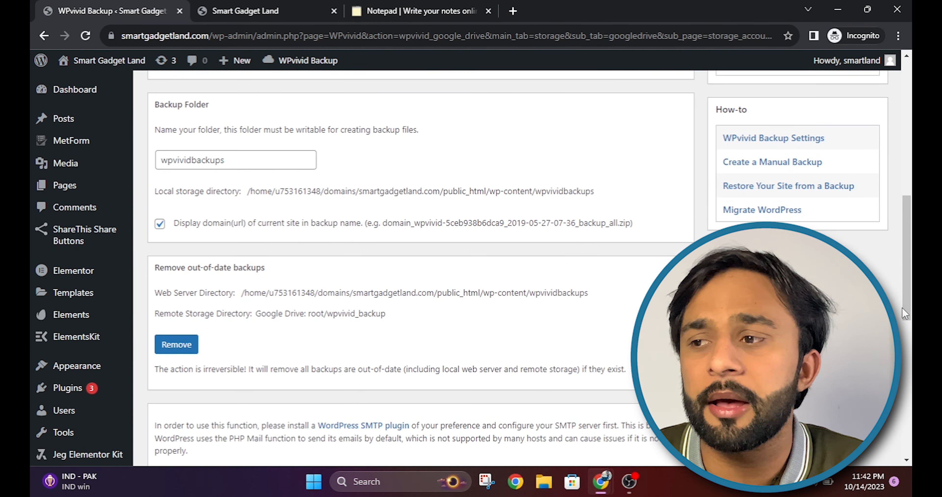
pyautogui.moveTo(905, 315); pyautogui.dragTo(904, 240)
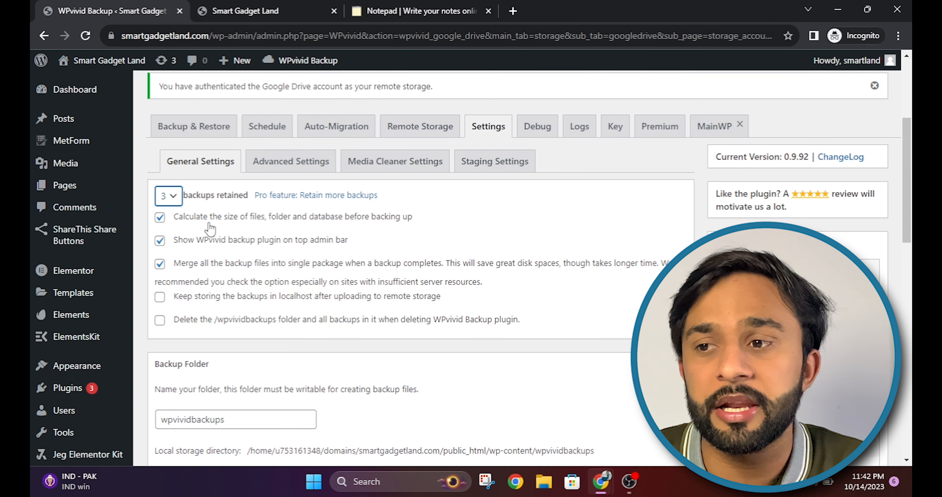
pyautogui.moveTo(911, 198); pyautogui.dragTo(909, 194)
pyautogui.click(230, 142)
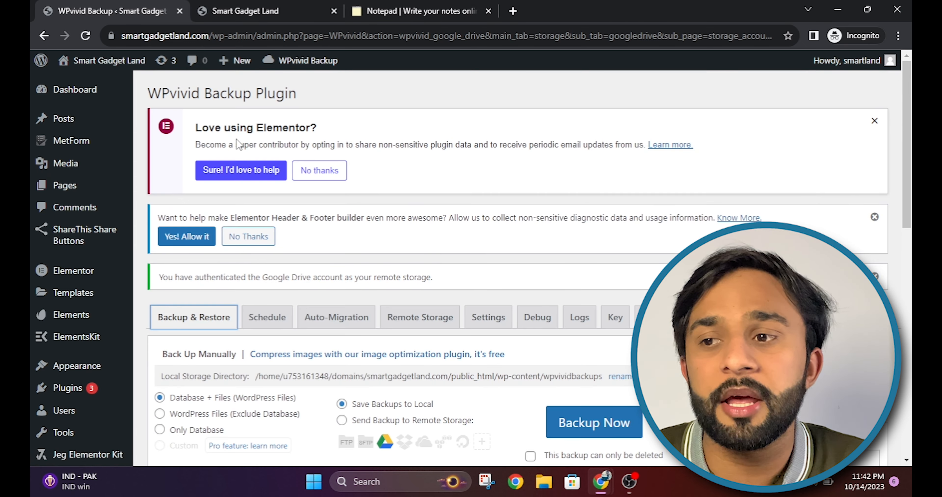
# Step: Permanently delete the locked Oct-14-2023 18:36 backup from the WPvivid Backups list
pyautogui.scroll(-5, 512, 256)
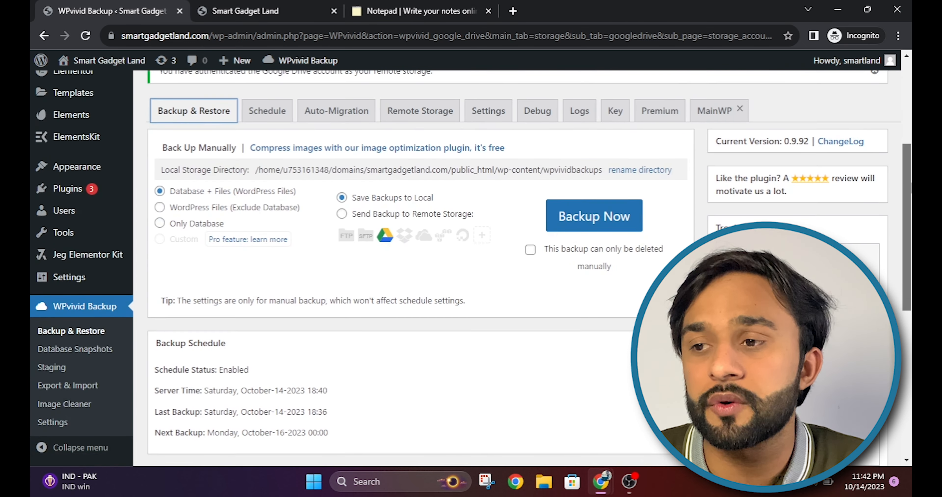
pyautogui.moveTo(908, 204); pyautogui.dragTo(910, 356)
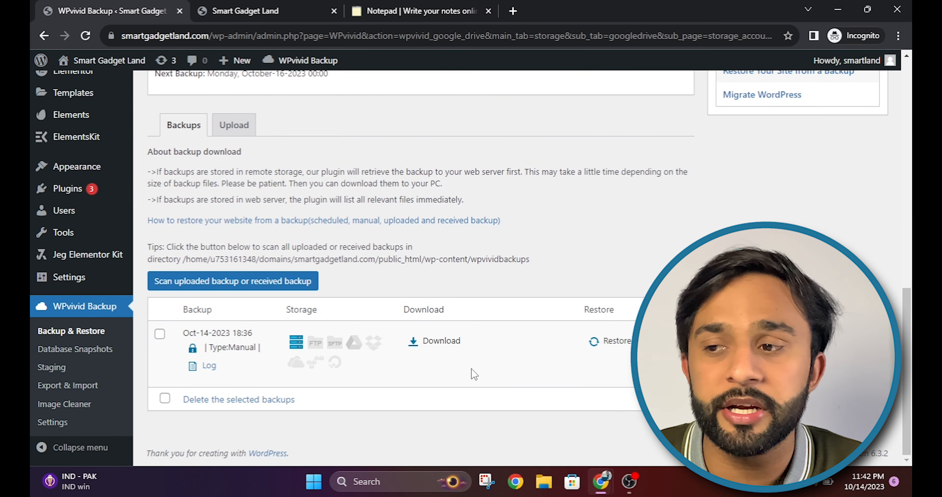
pyautogui.click(662, 341)
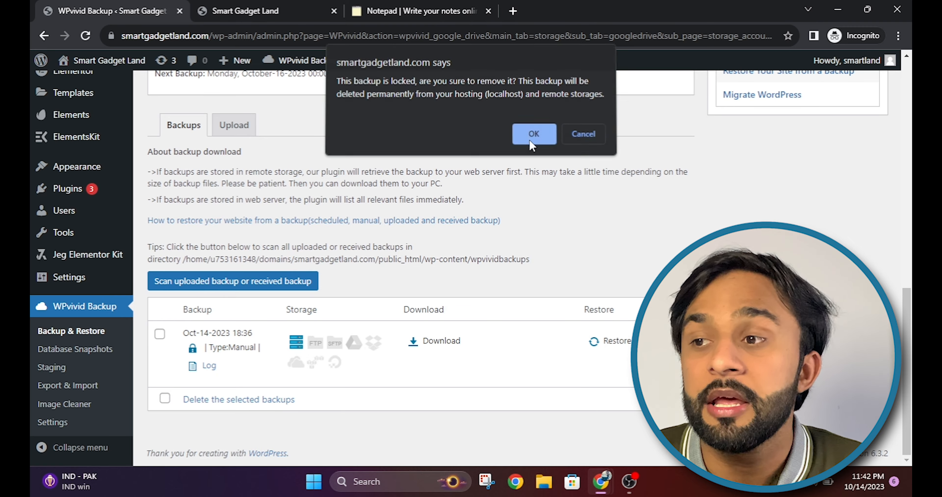
pyautogui.click(532, 137)
pyautogui.moveTo(910, 283); pyautogui.dragTo(911, 131)
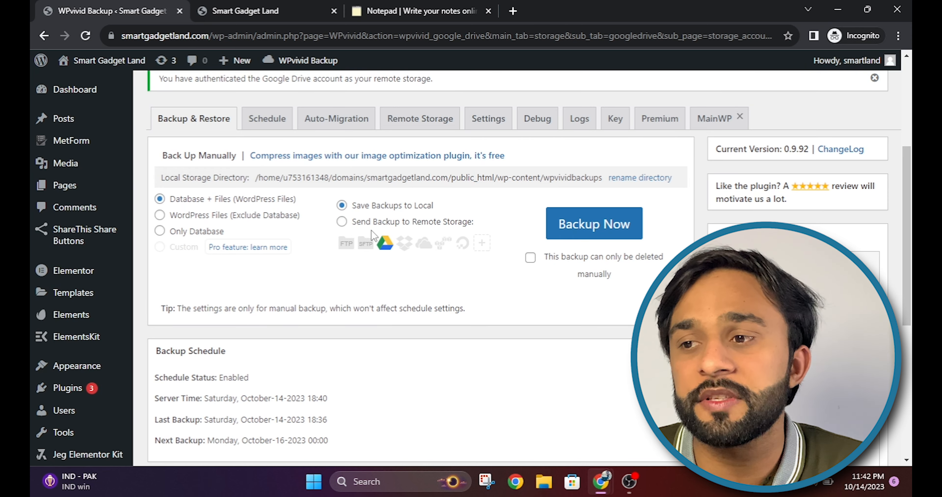
# Step: Run a locked manual backup sent to Google Drive remote storage and wait until it finishes
pyautogui.click(364, 228)
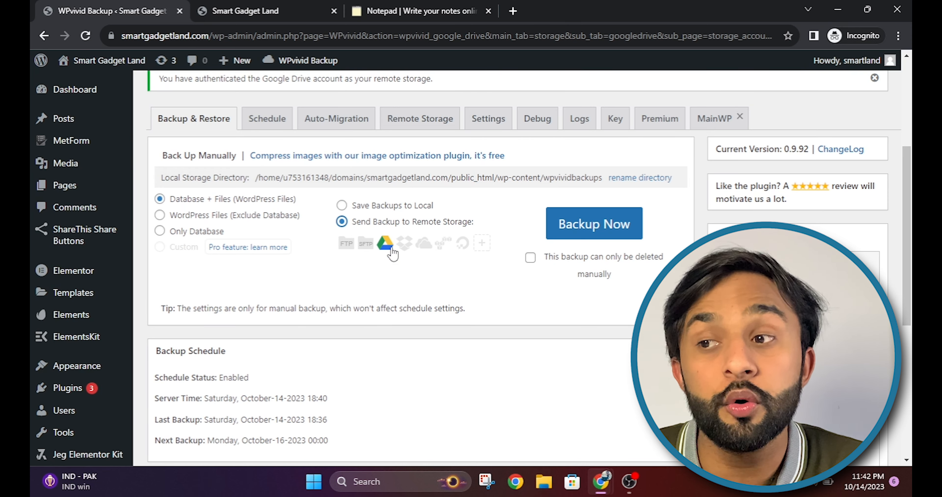
pyautogui.click(534, 260)
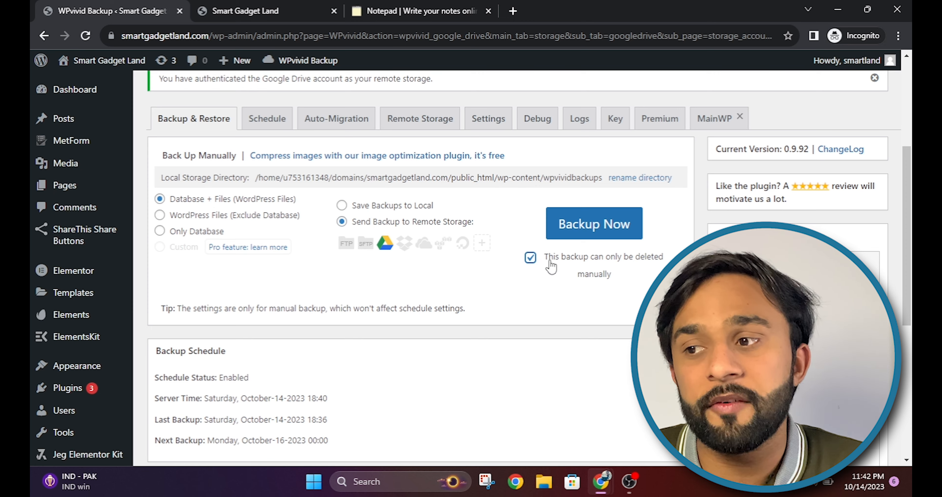
pyautogui.click(568, 224)
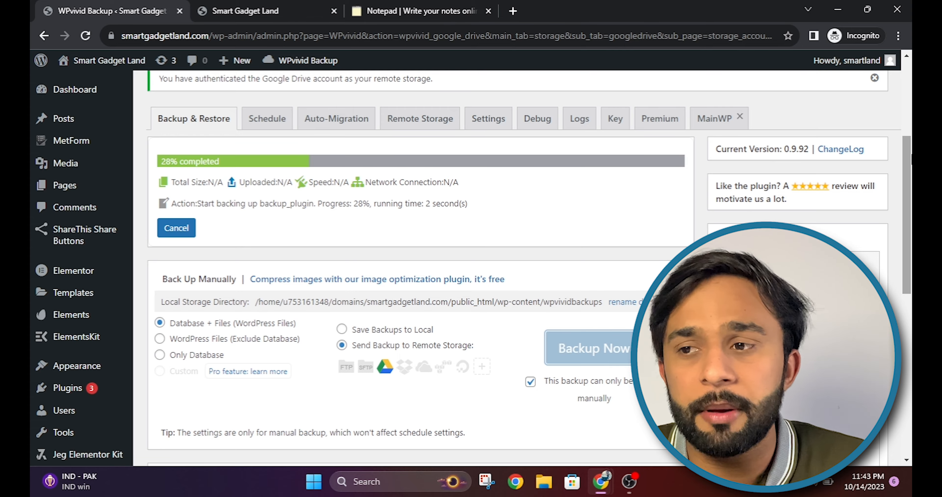
pyautogui.scroll(-10, 420, 267)
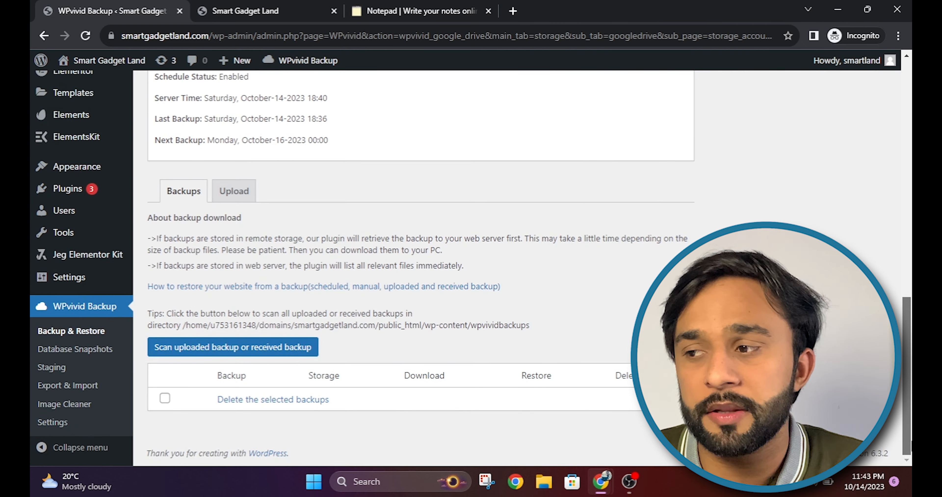
pyautogui.scroll(10, 219, 235)
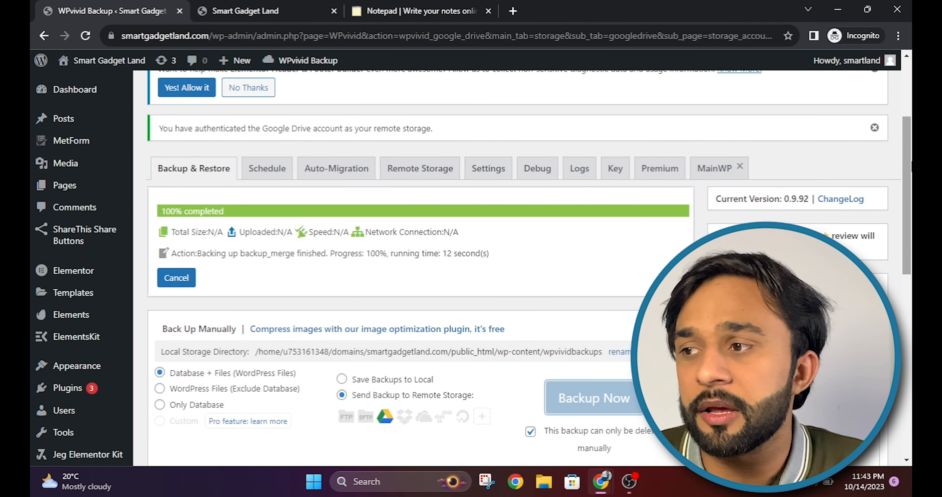
pyautogui.moveTo(907, 166); pyautogui.dragTo(911, 143)
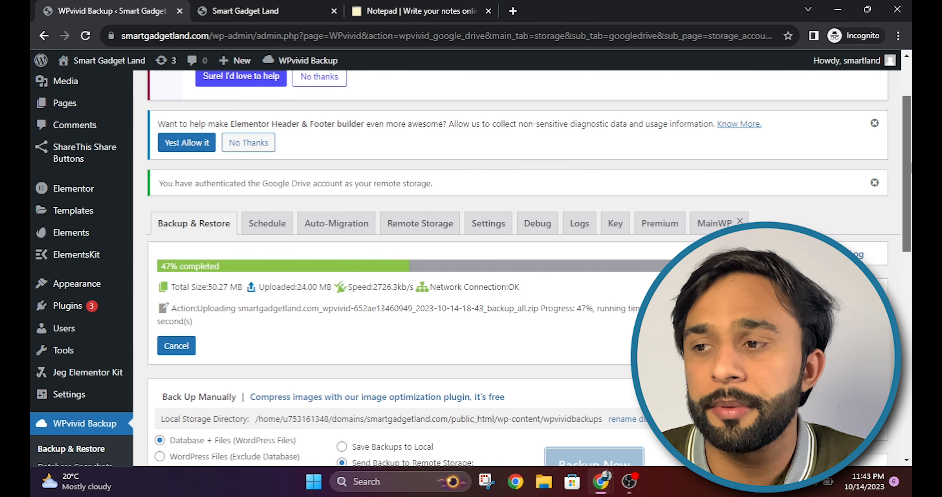
pyautogui.moveTo(911, 172); pyautogui.dragTo(910, 387)
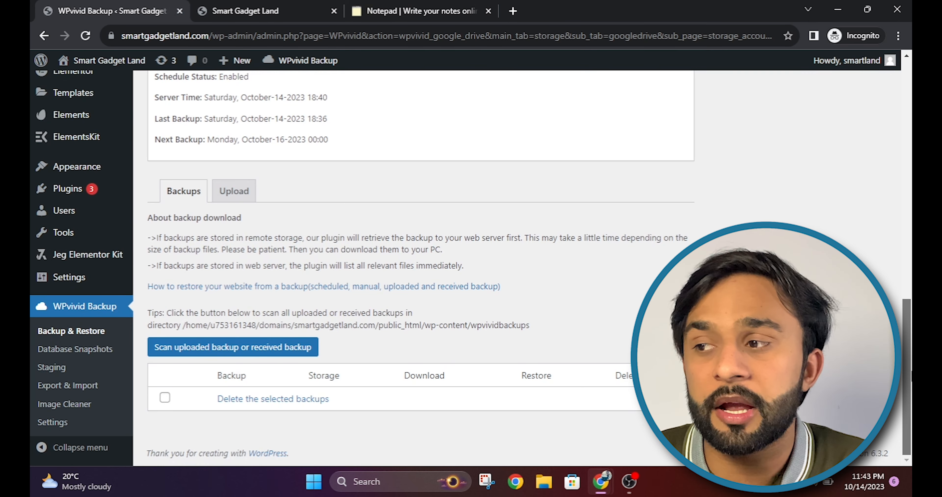
pyautogui.moveTo(911, 371); pyautogui.dragTo(910, 357)
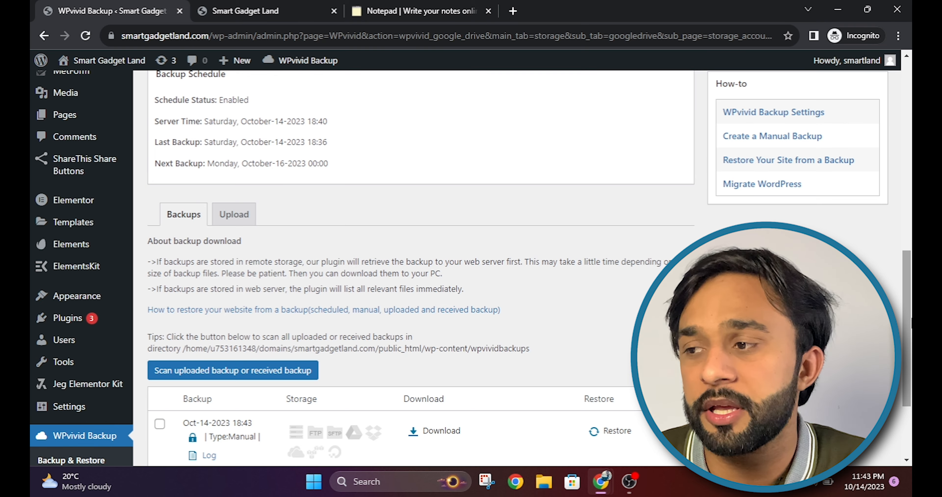
pyautogui.scroll(-3, 202, 370)
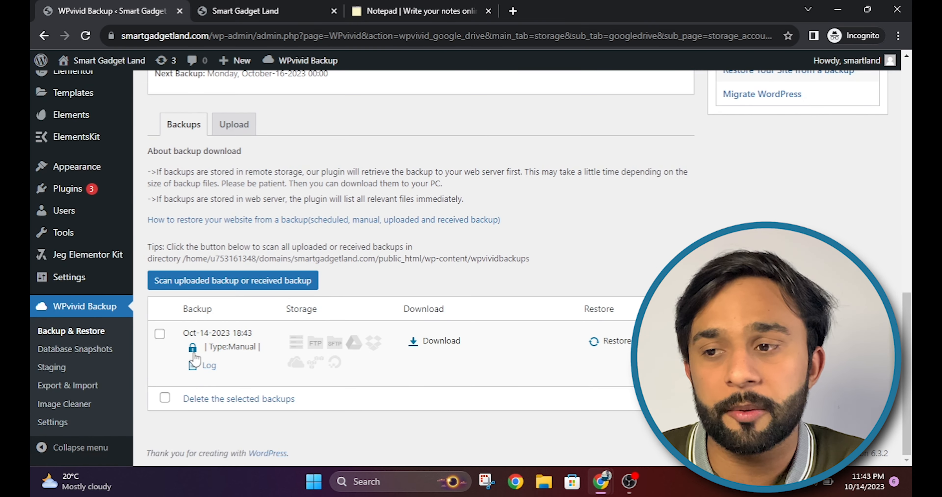